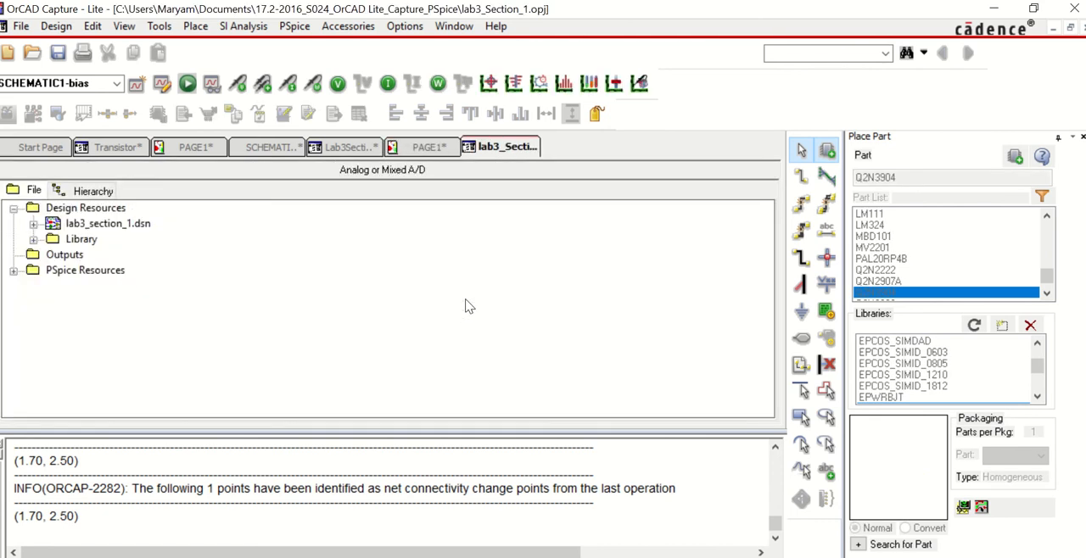
Step: Open PAGE1 of SCHEMATIC1 in the lab3_section_1.dsn design
click(34, 224)
click(53, 239)
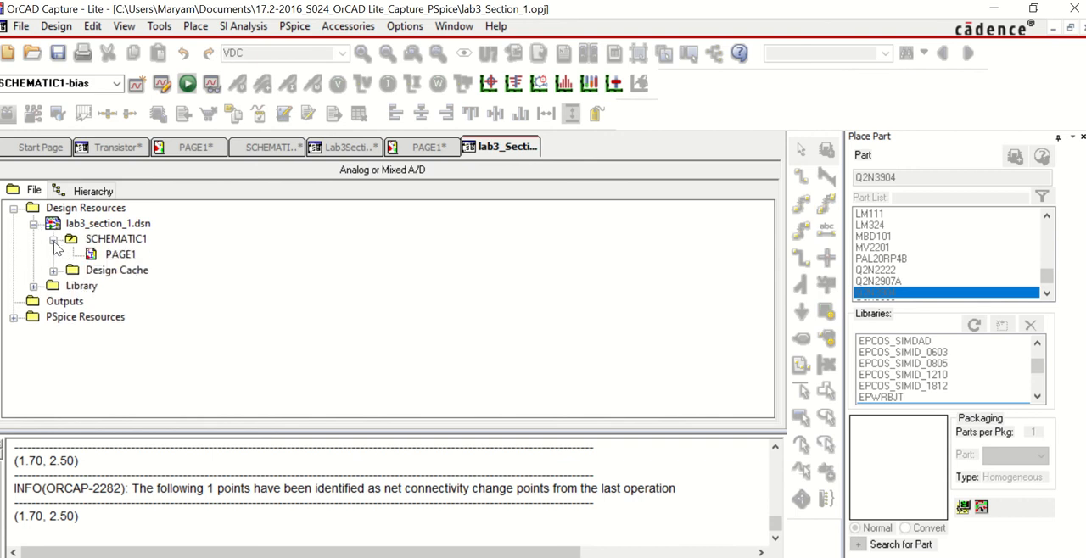
click(92, 255)
double_click(92, 255)
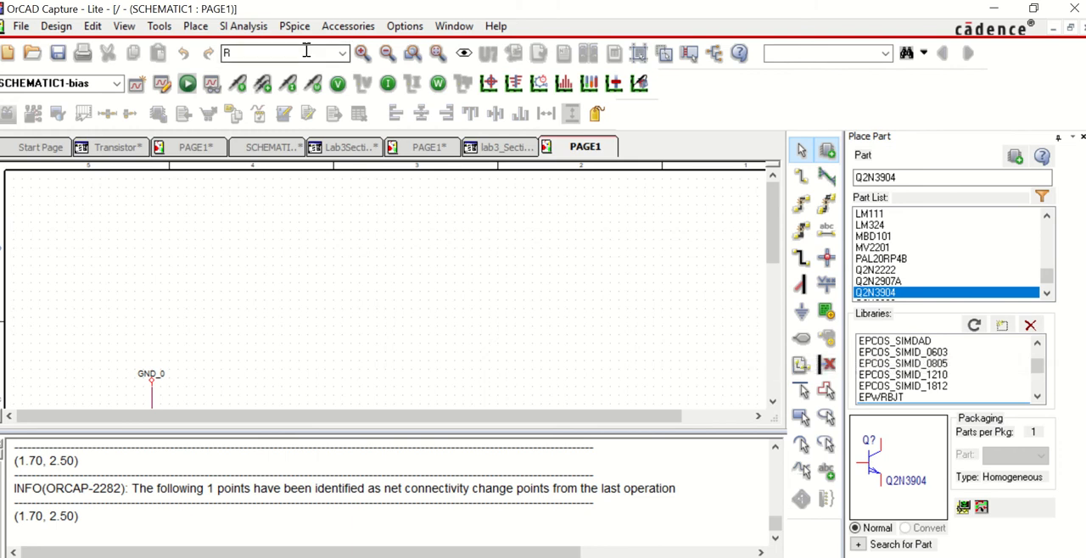
Step: Place two R resistors on the schematic page, one directly below the other
click(342, 54)
click(342, 54)
click(342, 54)
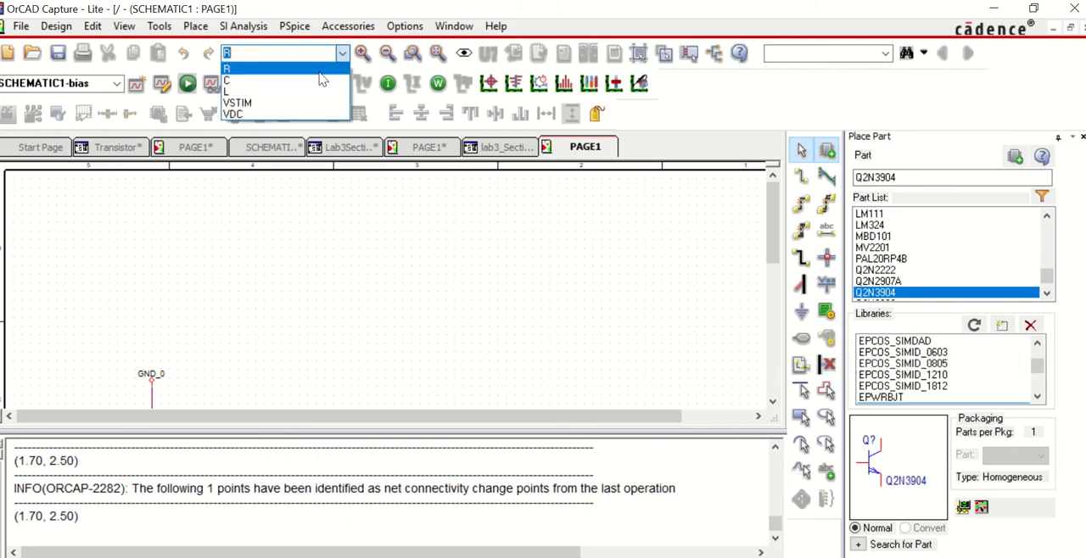
click(313, 76)
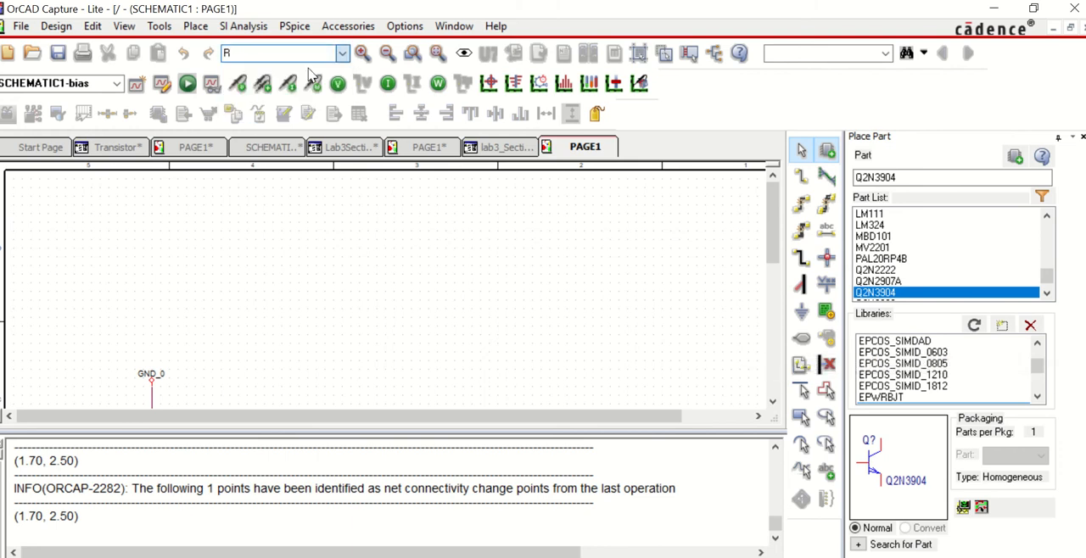
click(311, 243)
click(311, 246)
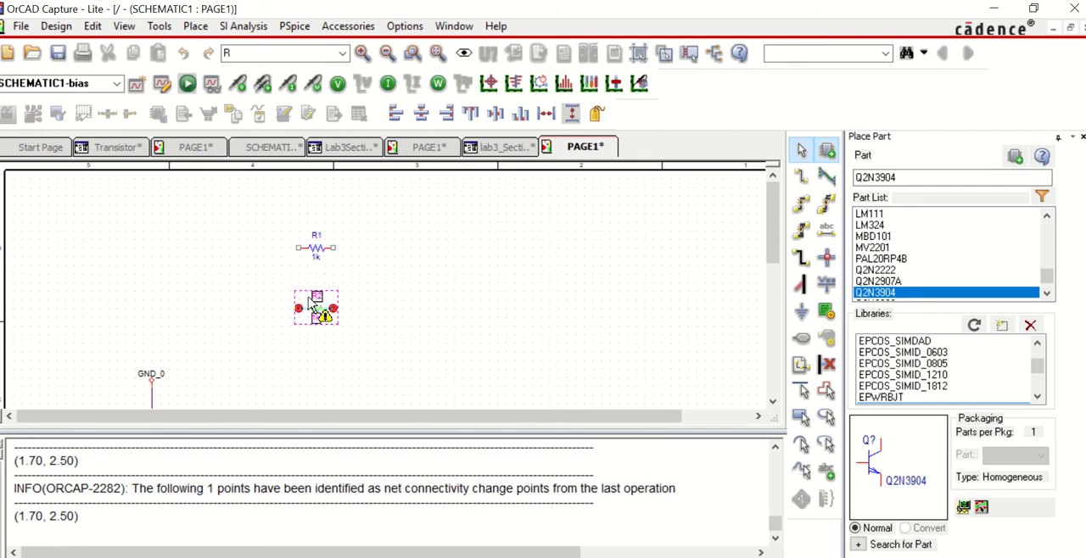
Step: Place one VDC source directly above the GND_0 ground symbol and end part placement
click(342, 52)
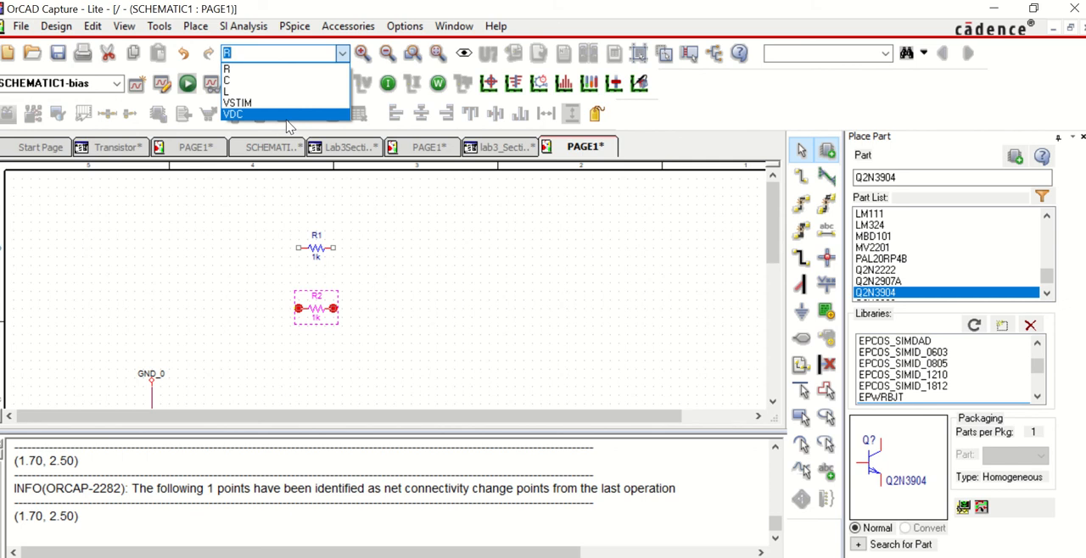
click(164, 305)
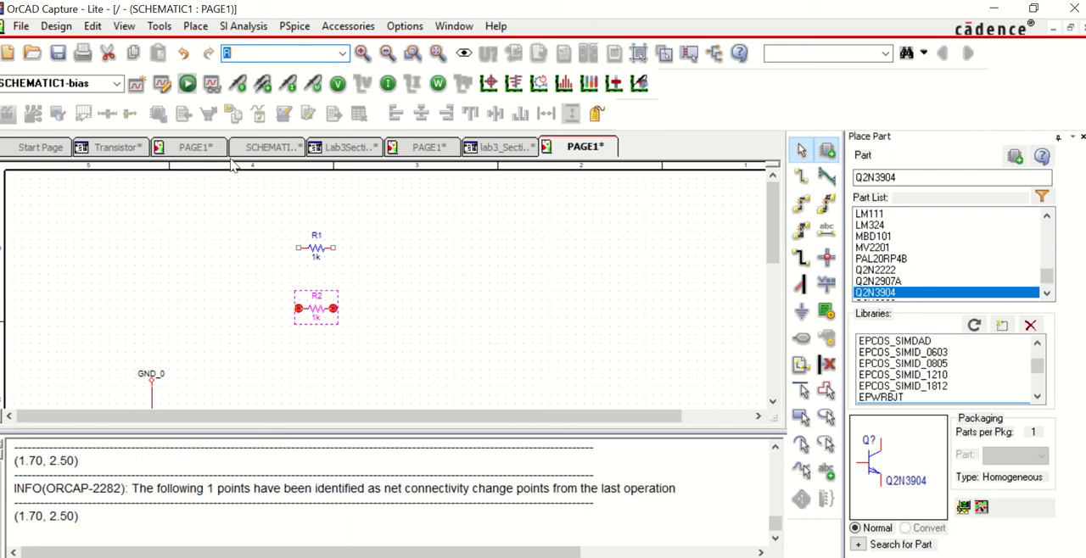
click(343, 55)
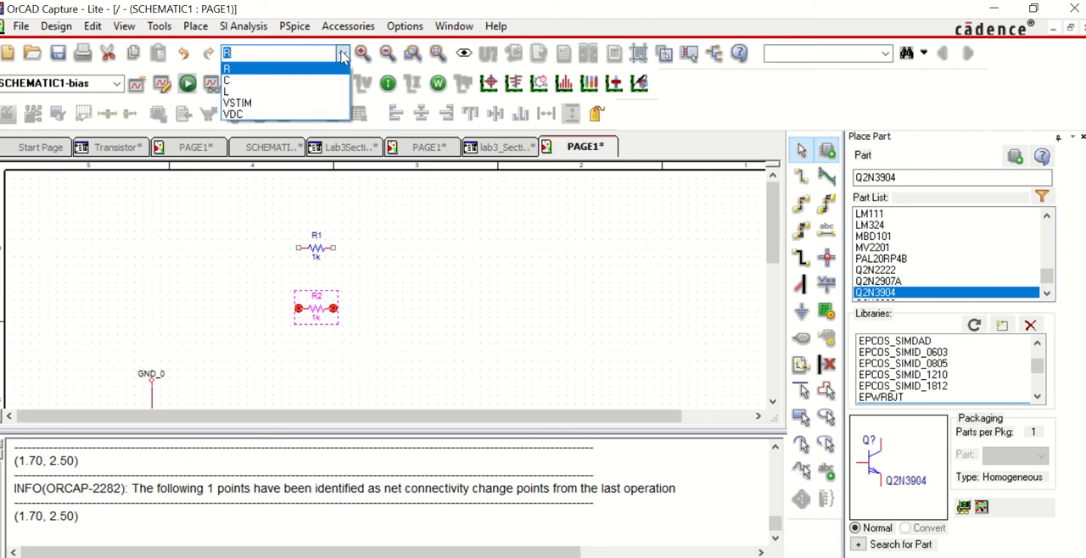
click(291, 114)
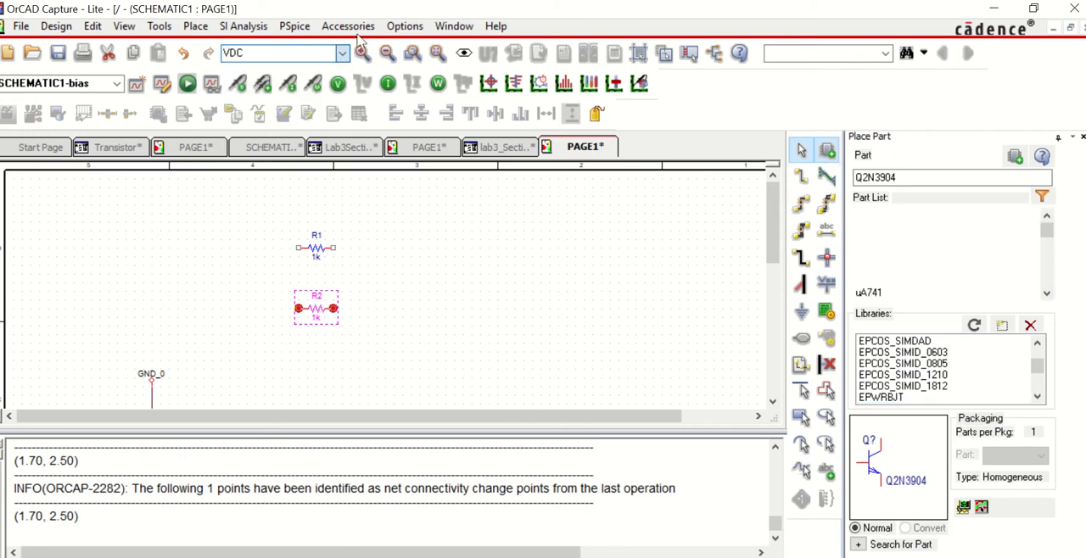
click(148, 343)
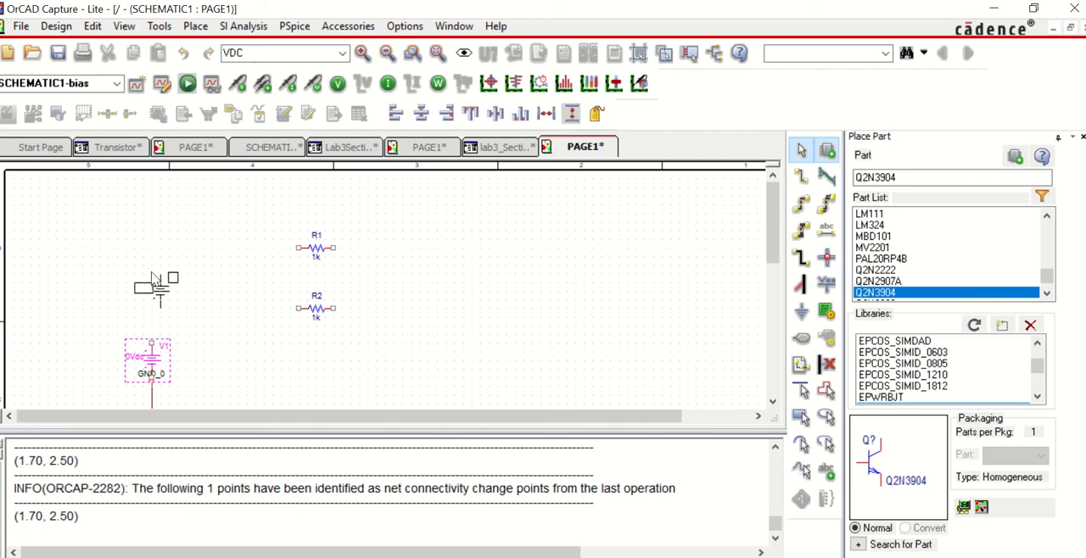
key(Escape)
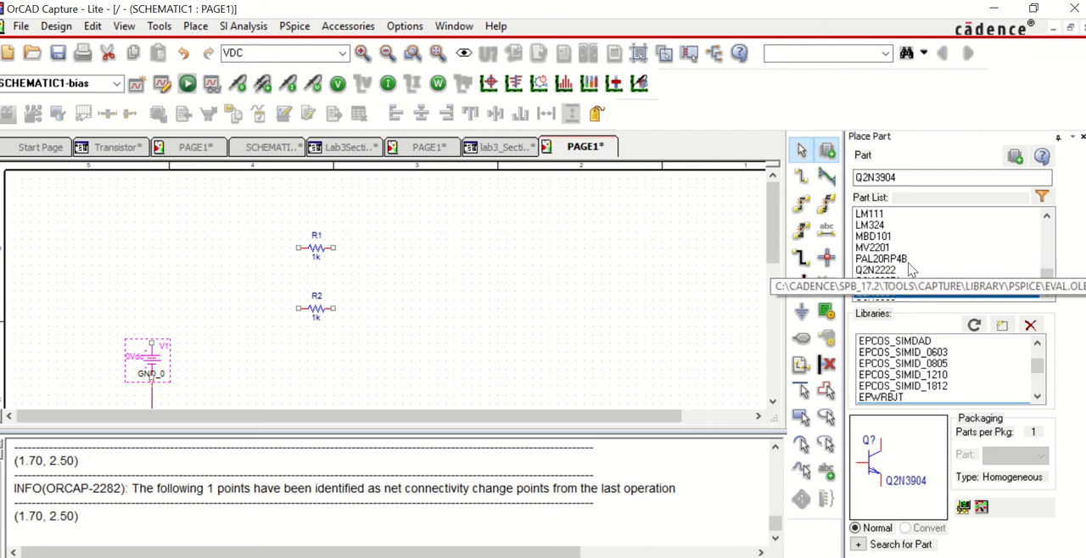
Step: Find the EVAL library among the part libraries and select it to list its parts
mouse_move(1038, 365)
mouse_down()
mouse_move(1039, 348)
mouse_move(1040, 364)
mouse_up()
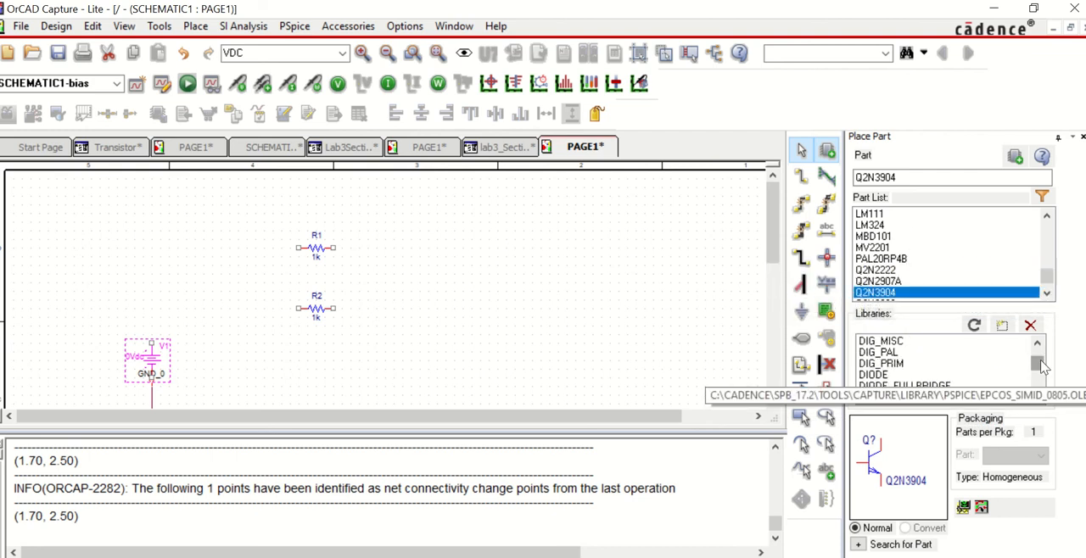
click(1038, 343)
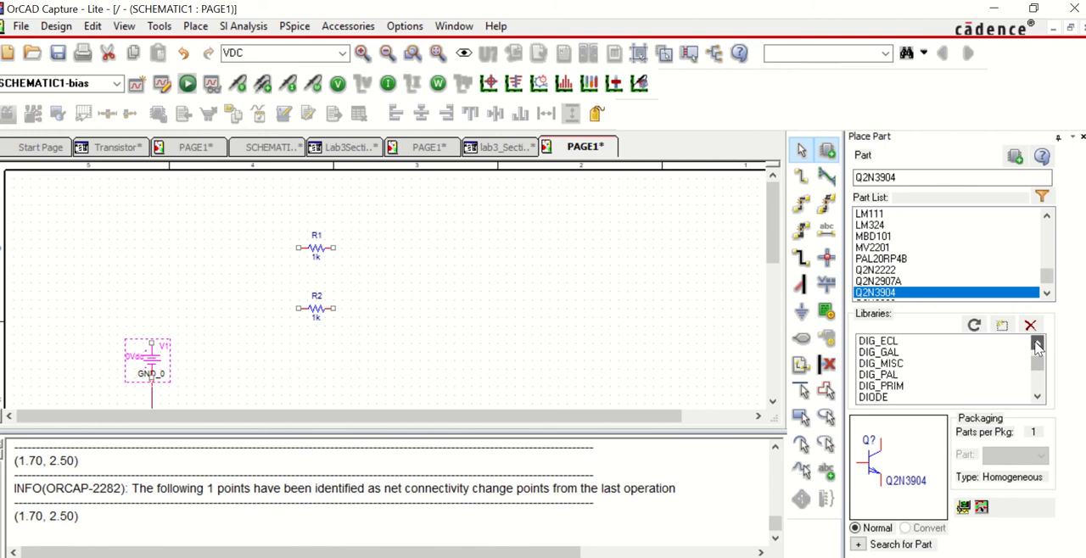
click(1039, 400)
click(1038, 402)
click(942, 368)
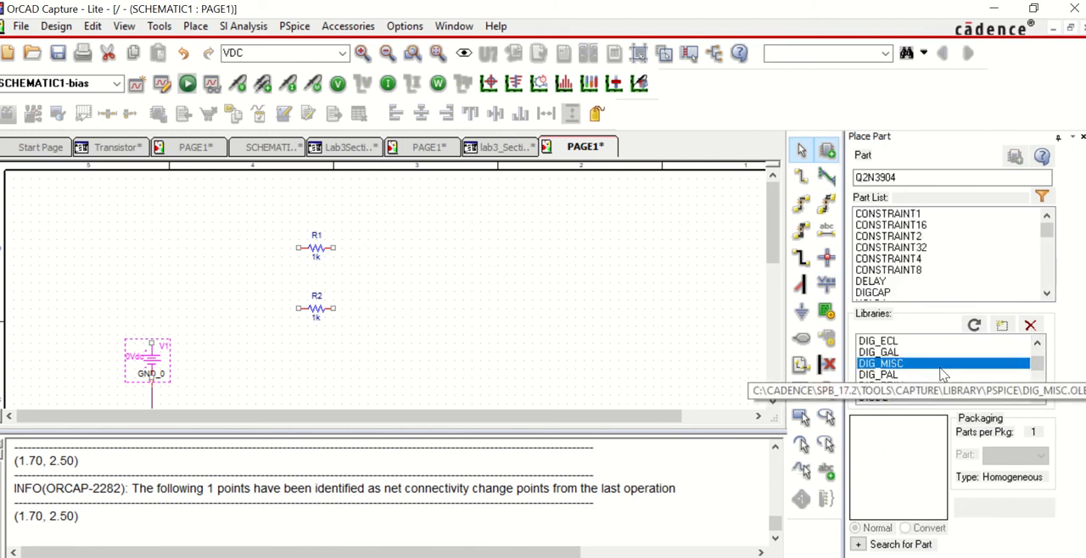
key(e)
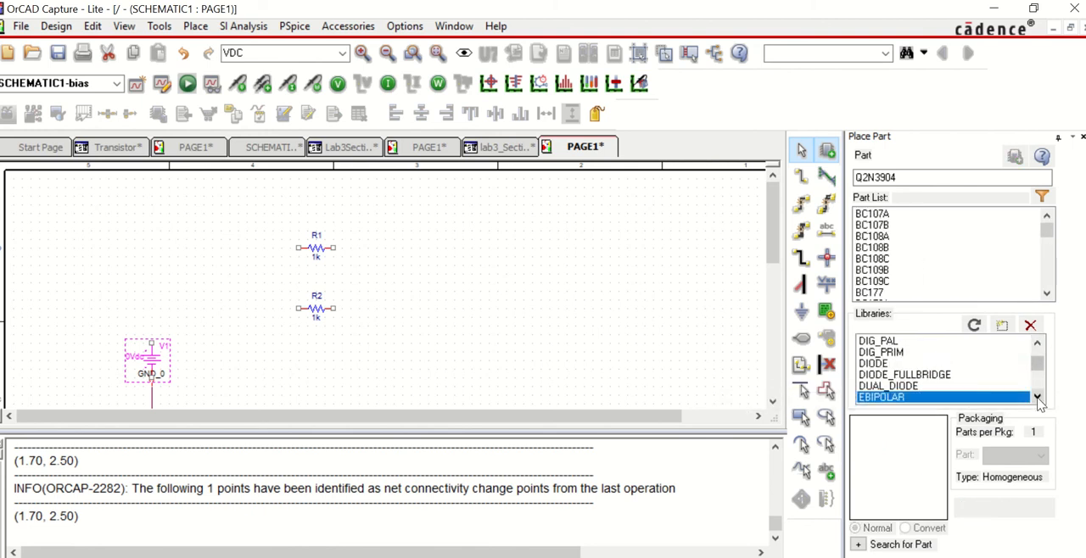
click(1039, 397)
click(1039, 398)
click(1039, 397)
click(1039, 397)
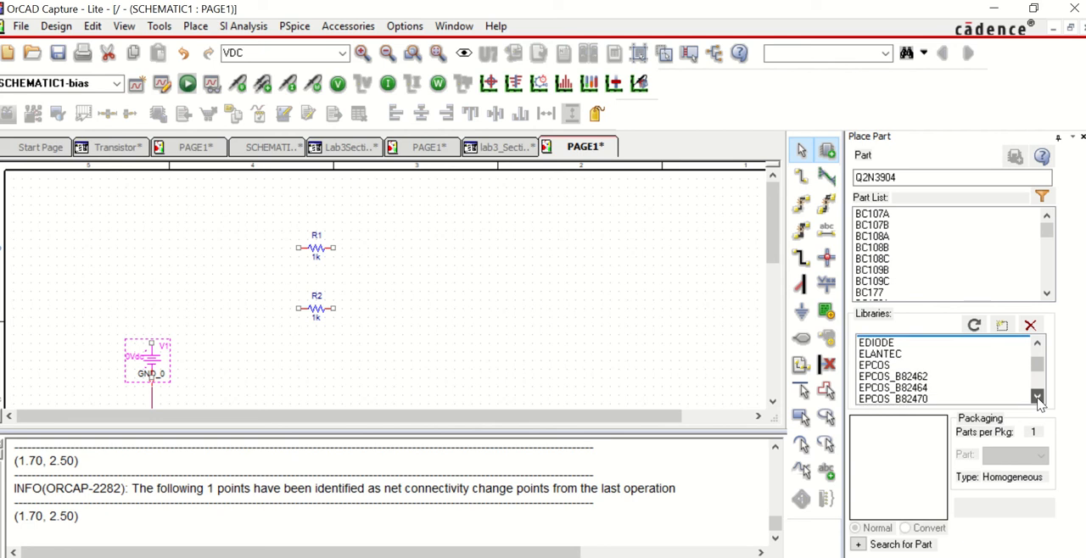
click(1039, 397)
click(1039, 397)
click(1039, 398)
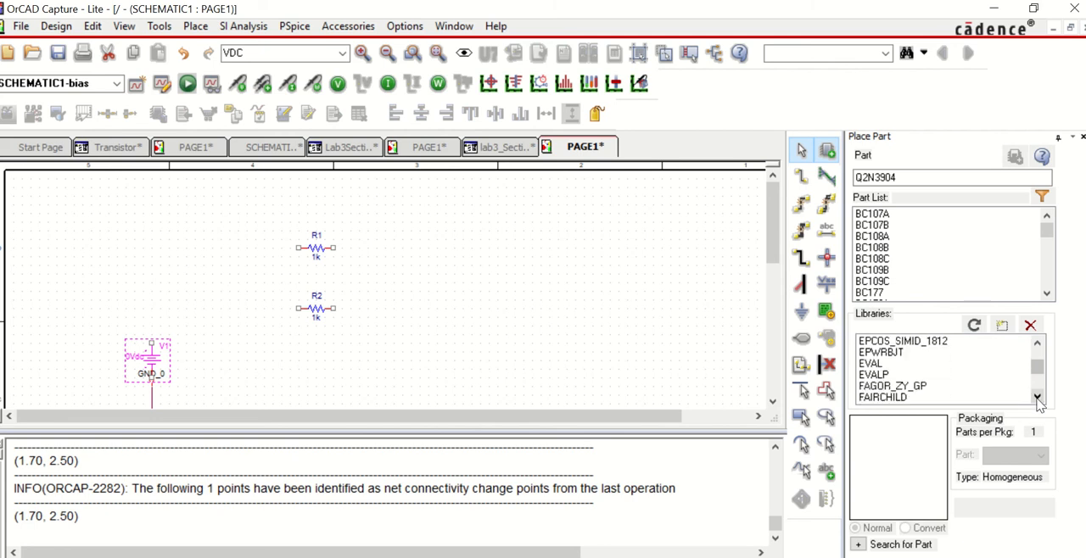
click(906, 363)
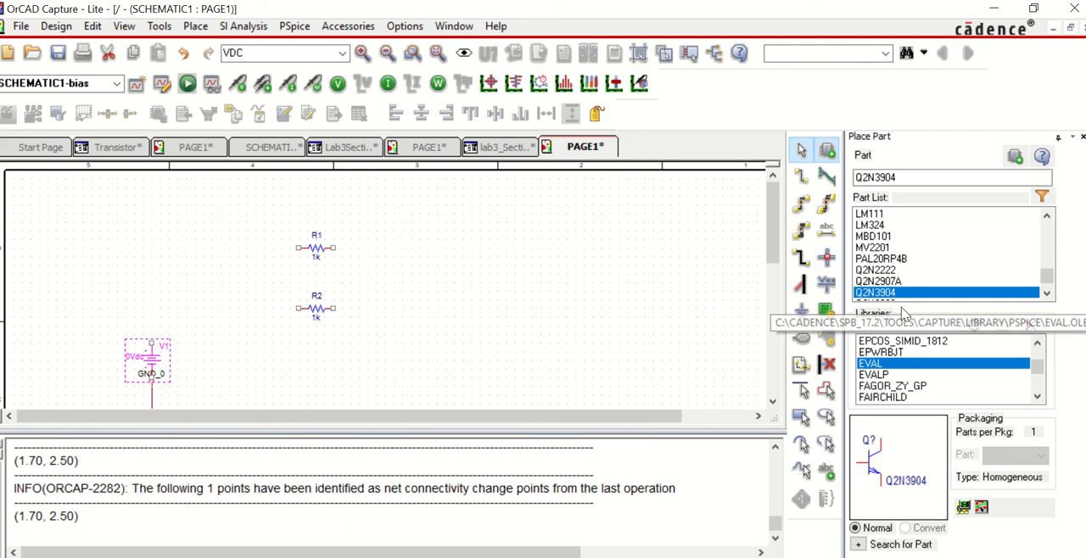
Step: Place one Q2N3904 transistor just to the right of the two resistors
double_click(902, 293)
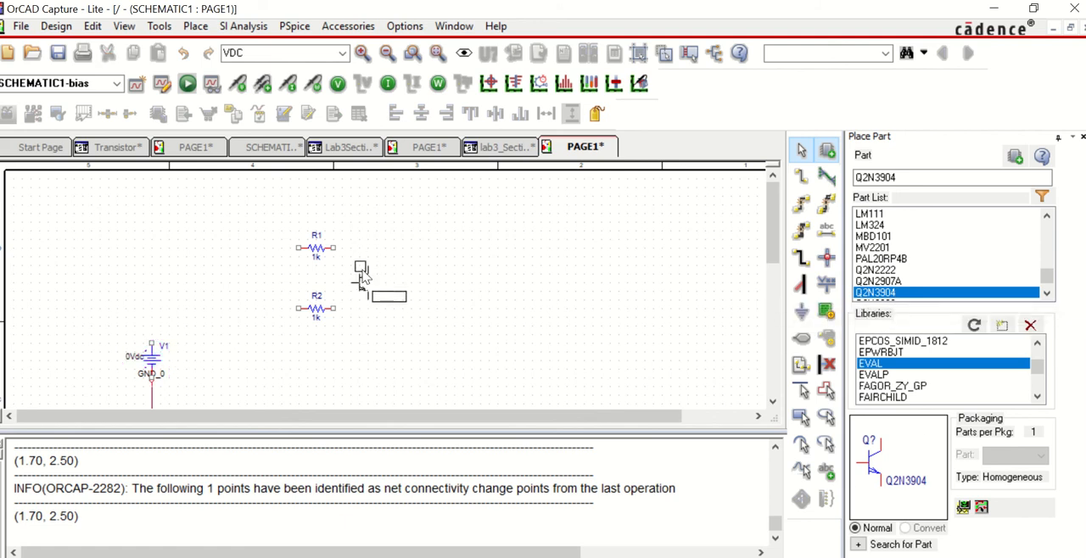
click(367, 274)
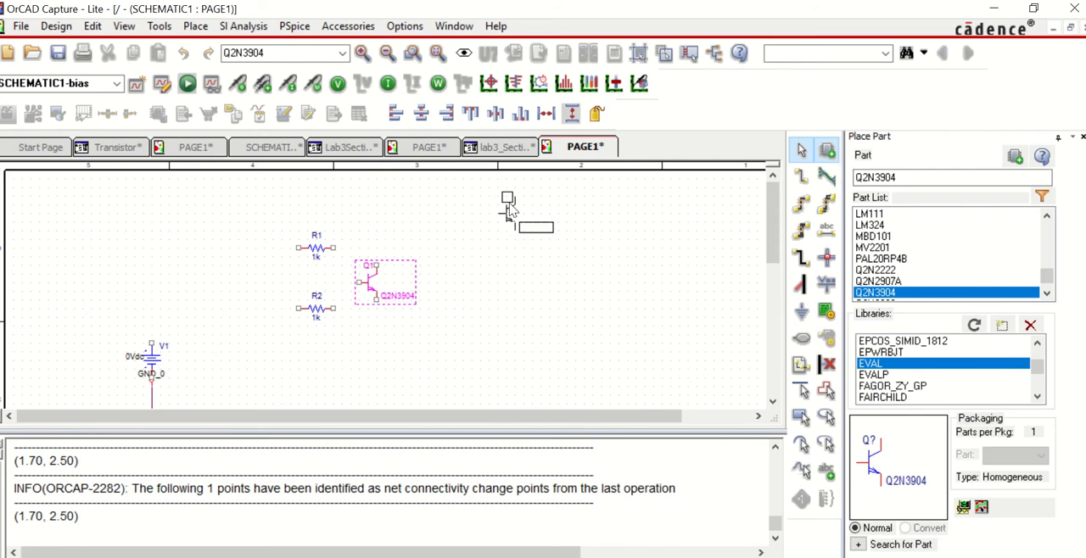
key(Escape)
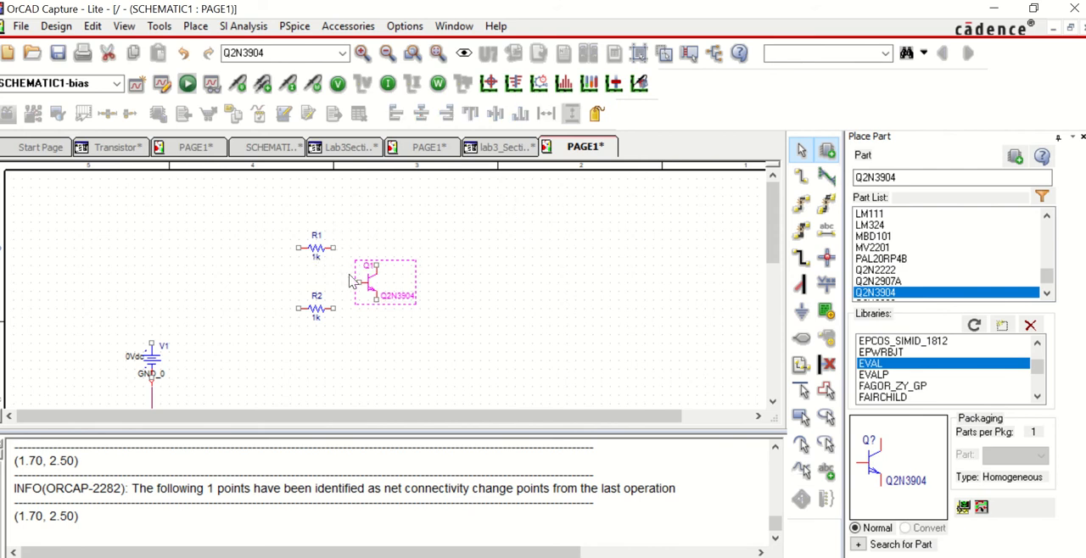
Step: Check the circuit diagram in the Lab 3 Transistors (2) Word document, then set the DC value of source V1 to 9 in OrCAD Capture
mouse_move(638, 556)
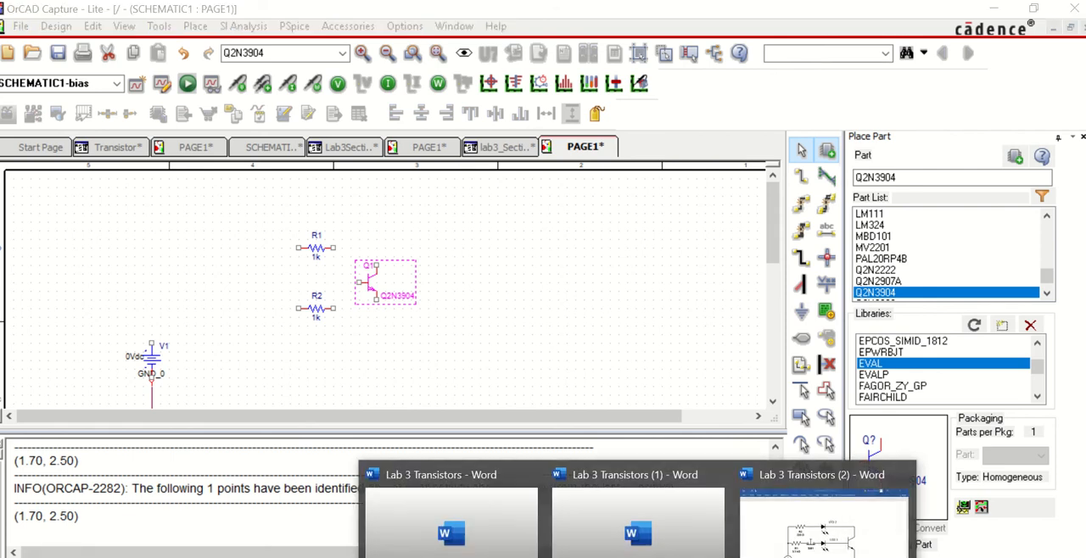
click(825, 530)
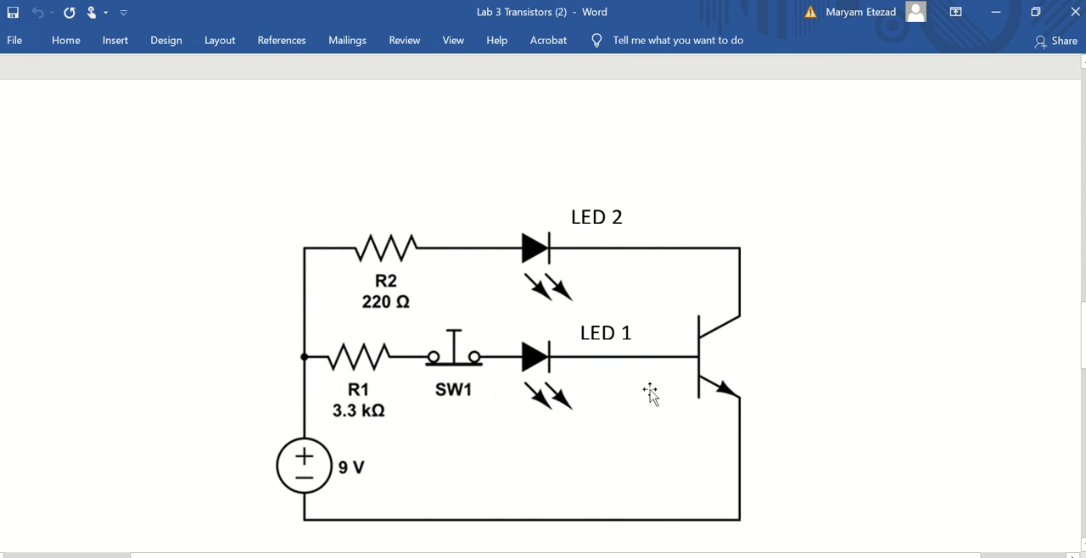
key(alt+Tab)
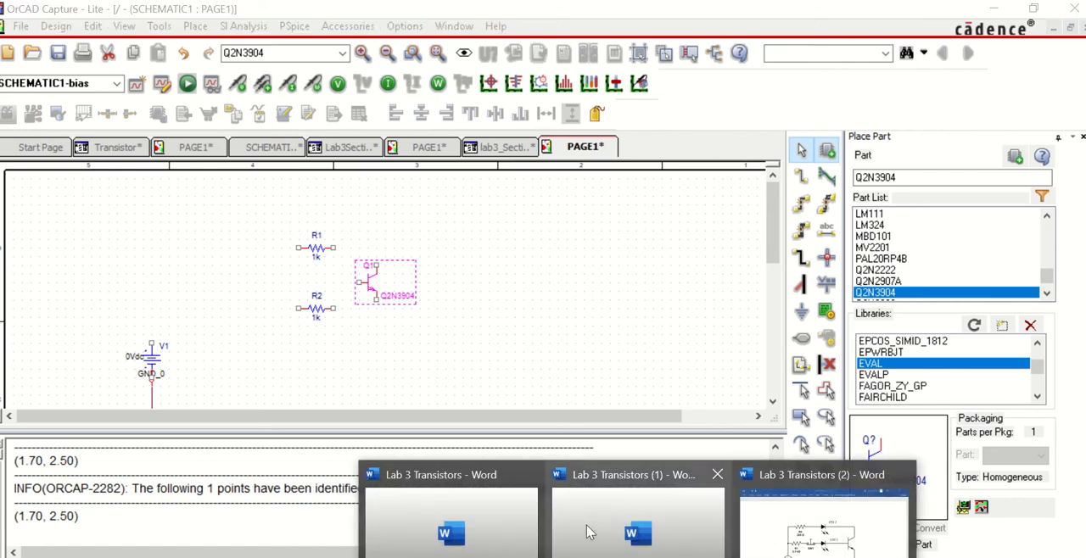
click(797, 529)
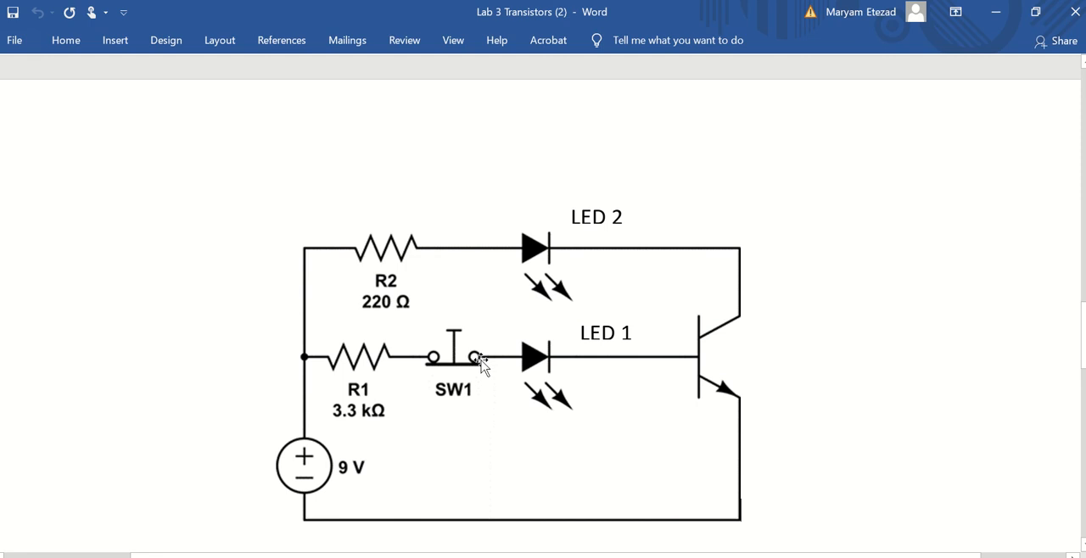
click(585, 556)
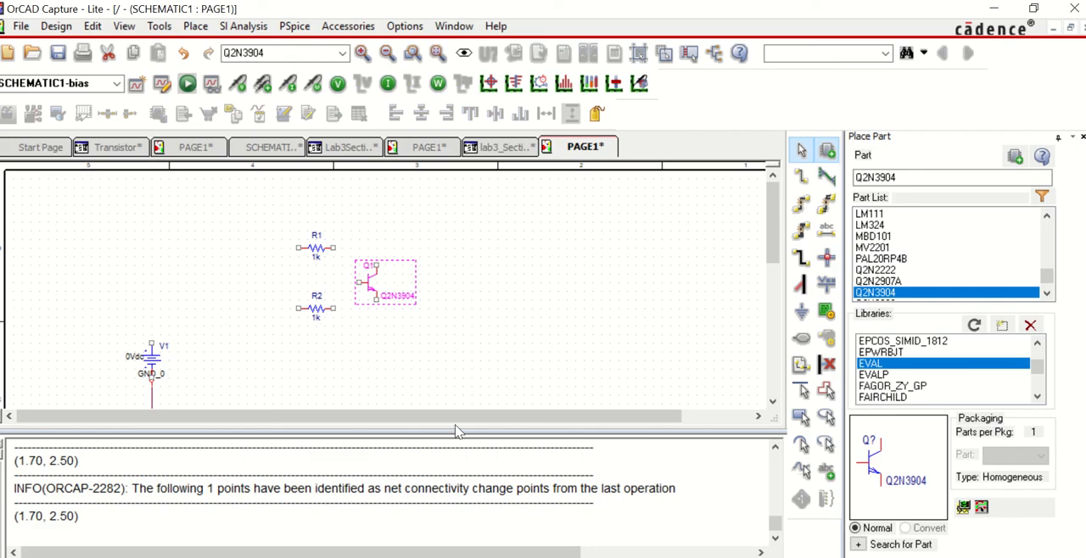
double_click(133, 358)
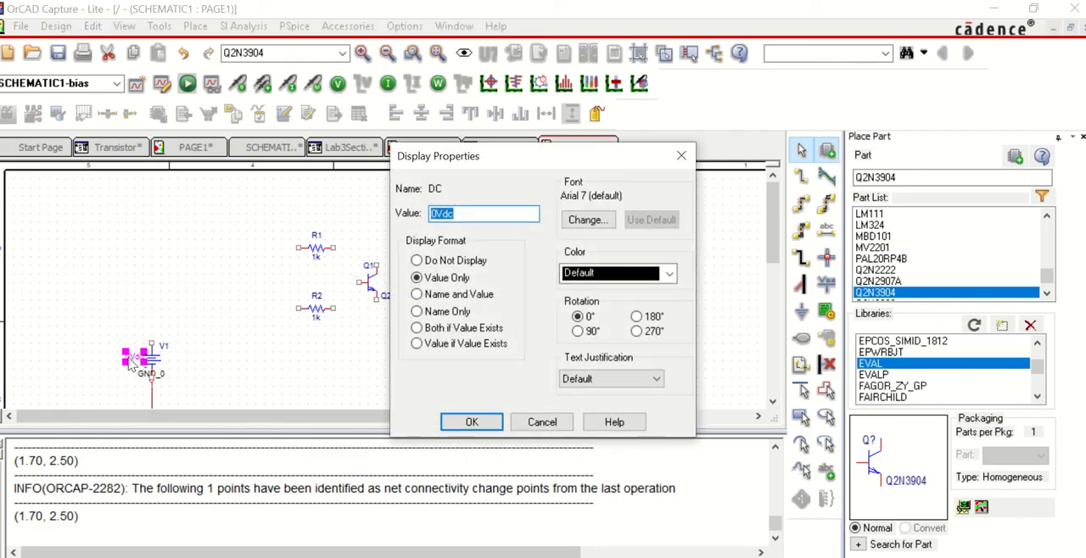
text(9)
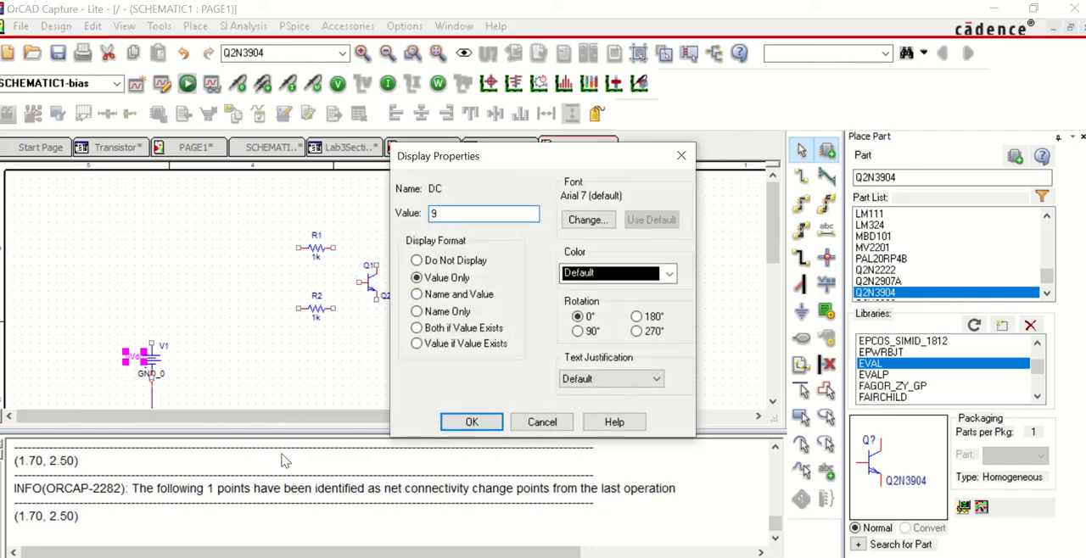
click(467, 423)
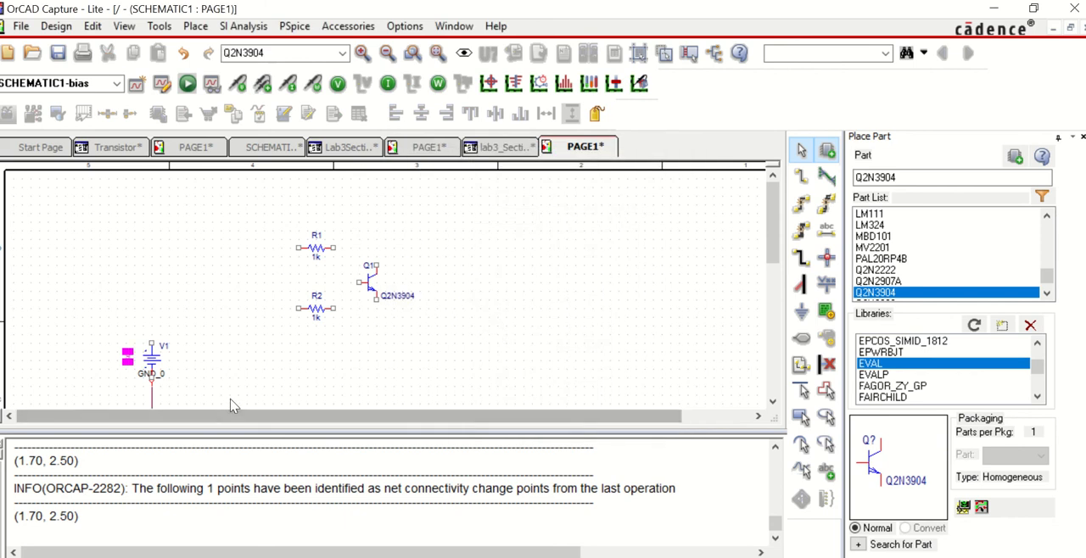
Step: Wire the positive terminal of V1 to the left pin of R1, and the right pin of R1 to the collector of Q1
click(204, 29)
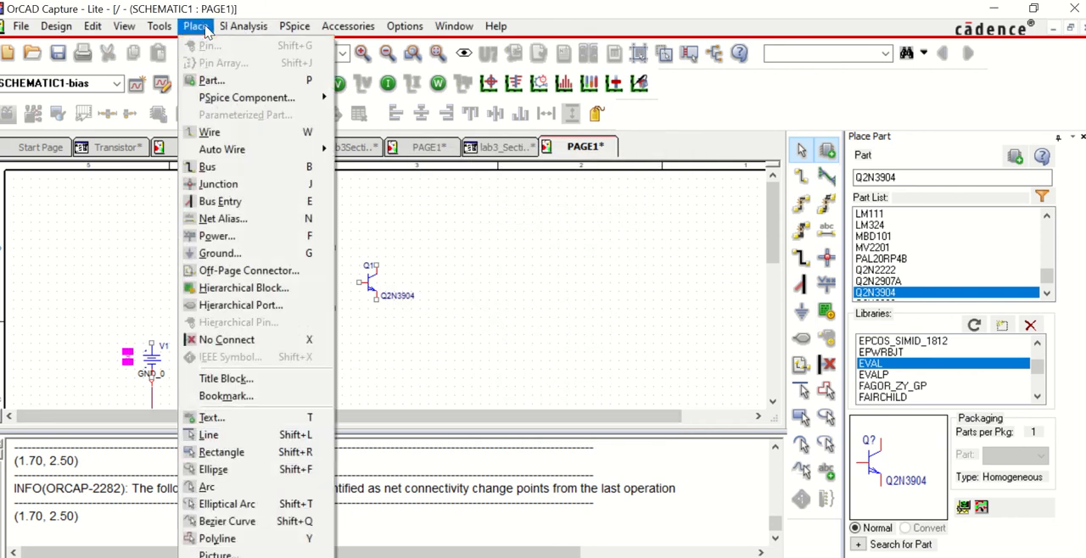
click(221, 133)
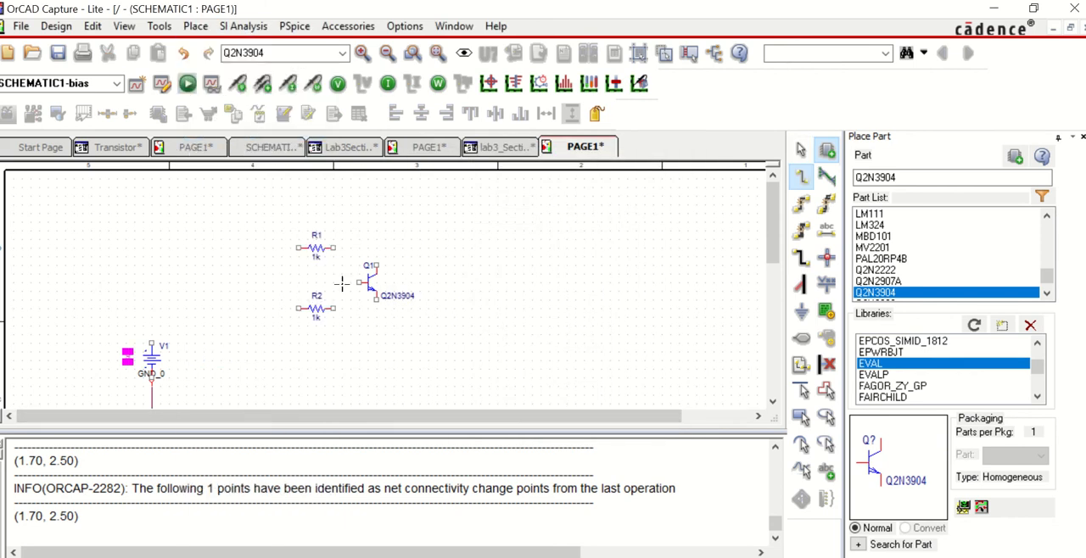
click(297, 248)
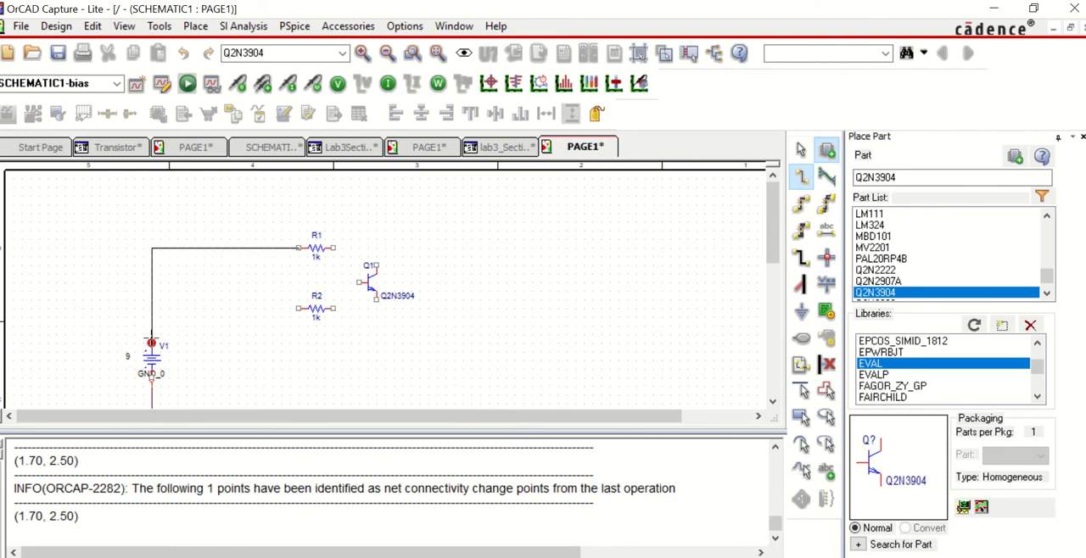
click(151, 343)
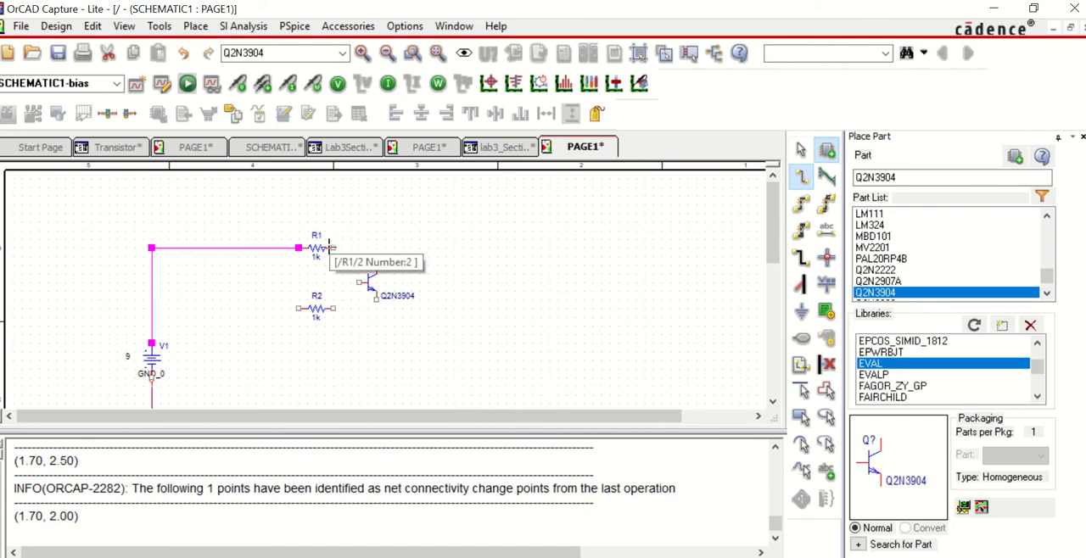
click(334, 248)
click(377, 249)
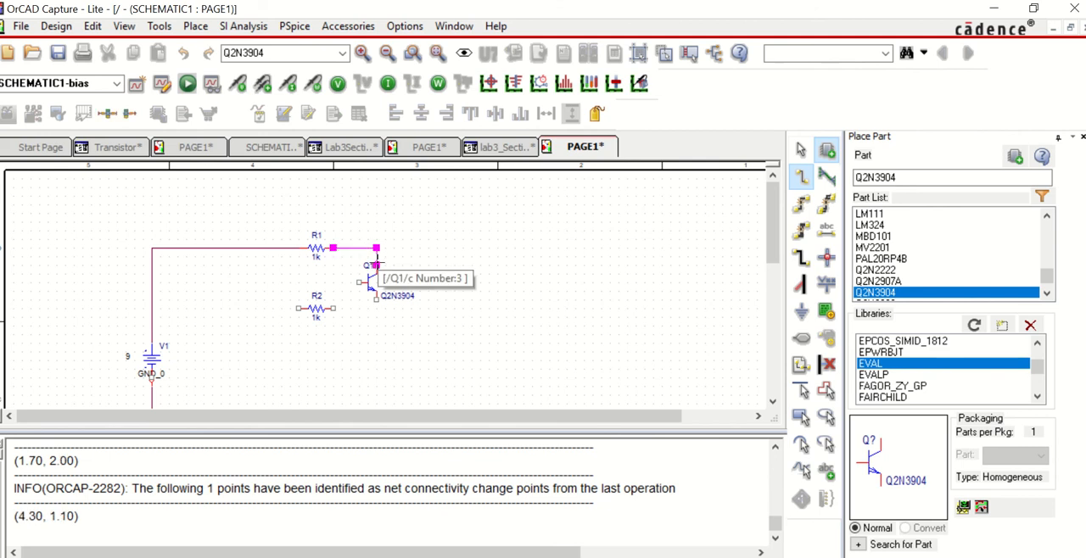
key(Escape)
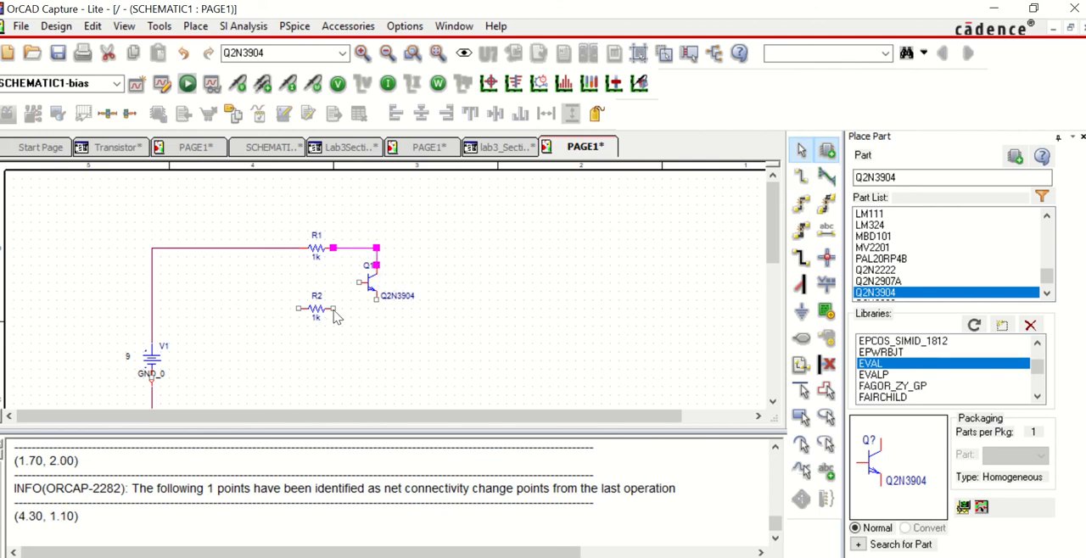
Step: Move R2 level with Q1's base, then wire its right pin to the base and its left pin to V1's positive wire
drag(315, 308, 319, 291)
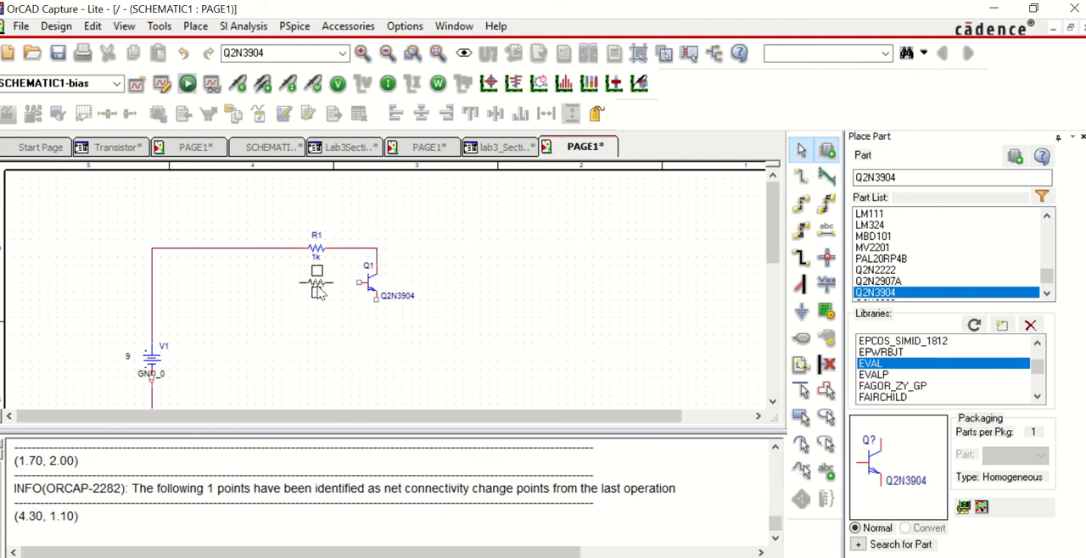
click(200, 29)
click(293, 129)
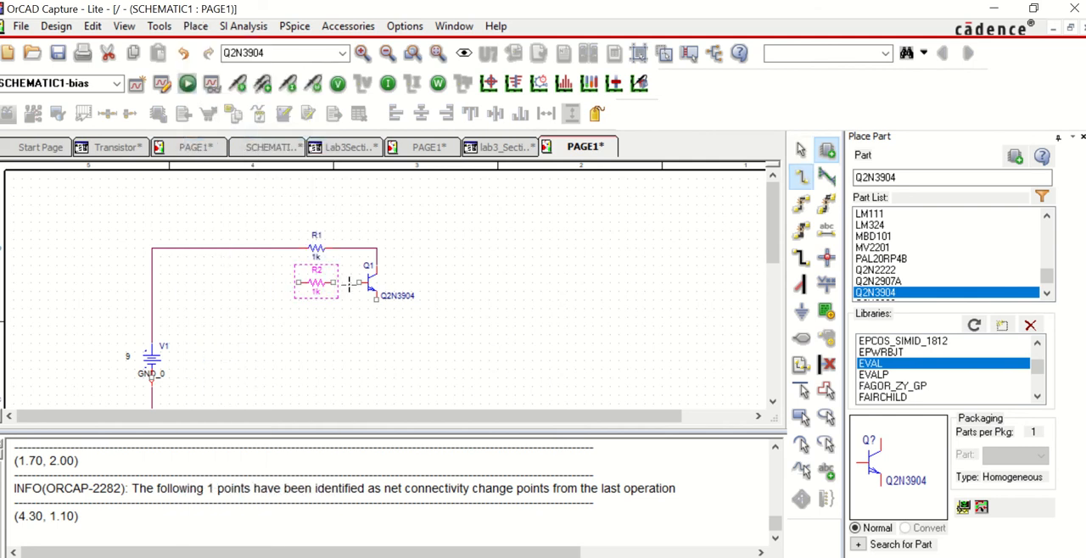
click(333, 283)
click(359, 283)
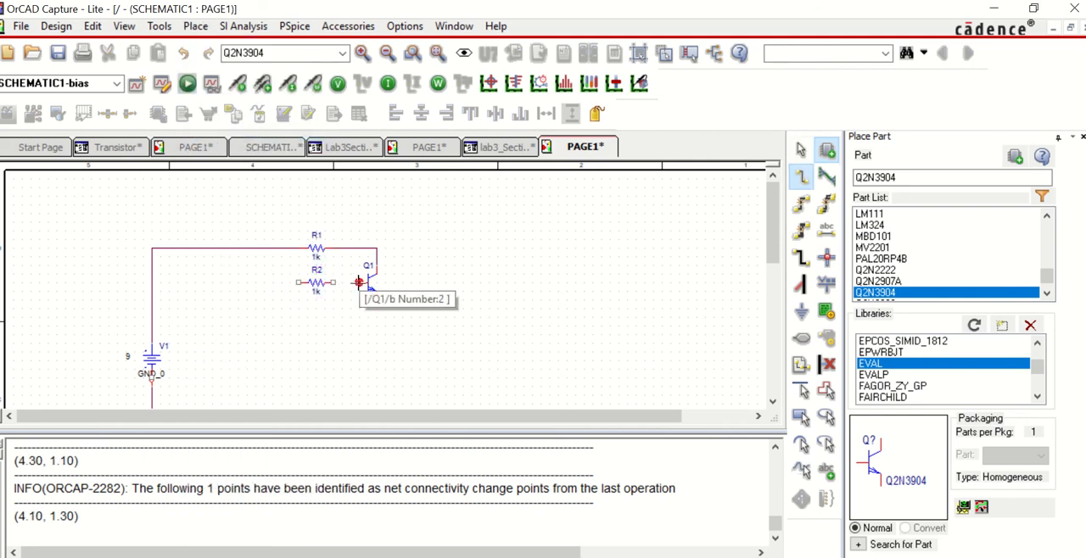
click(299, 284)
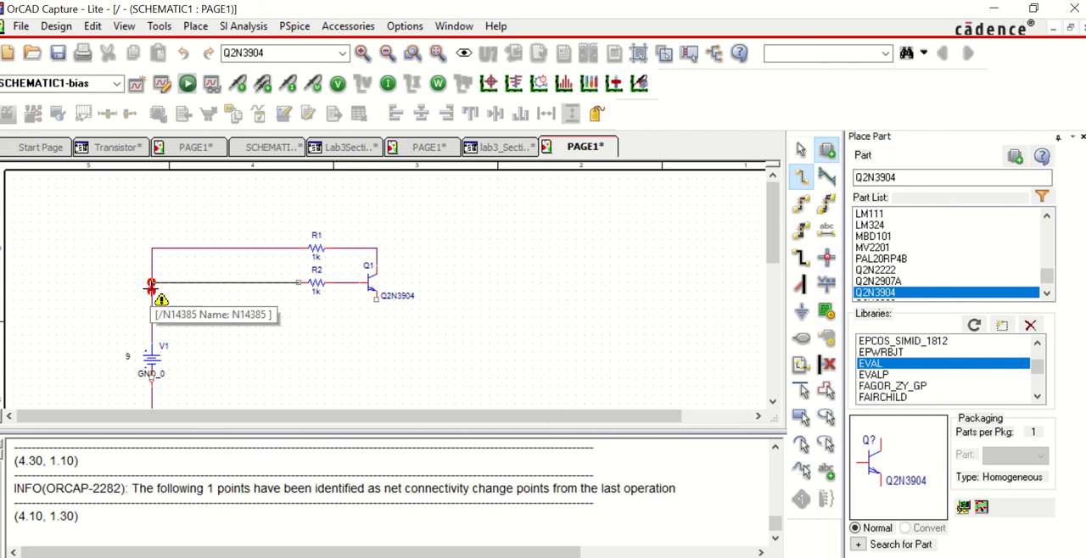
click(152, 283)
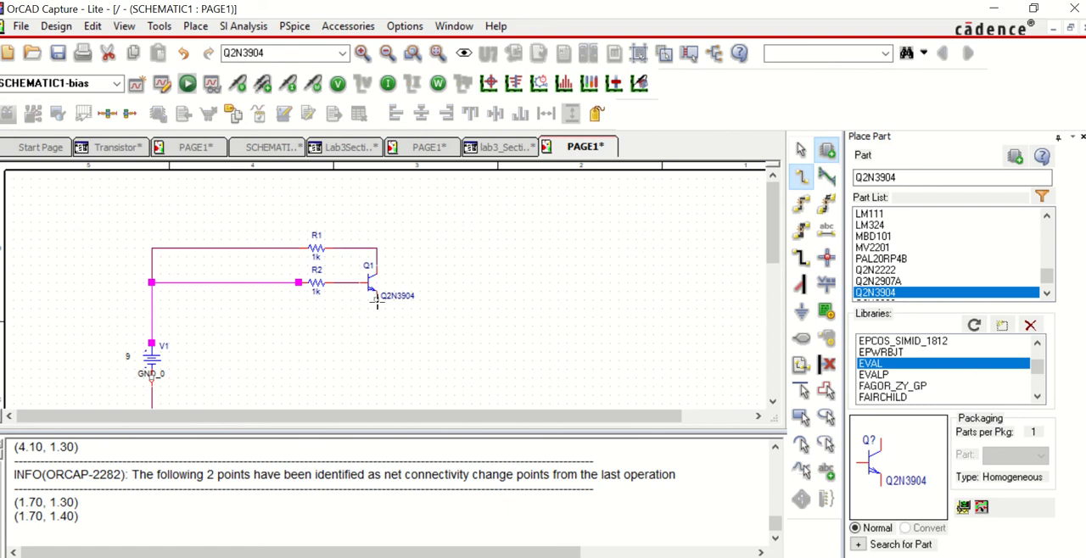
Step: Wire the emitter of Q1 back to the negative terminal of V1 at GND_0
click(377, 302)
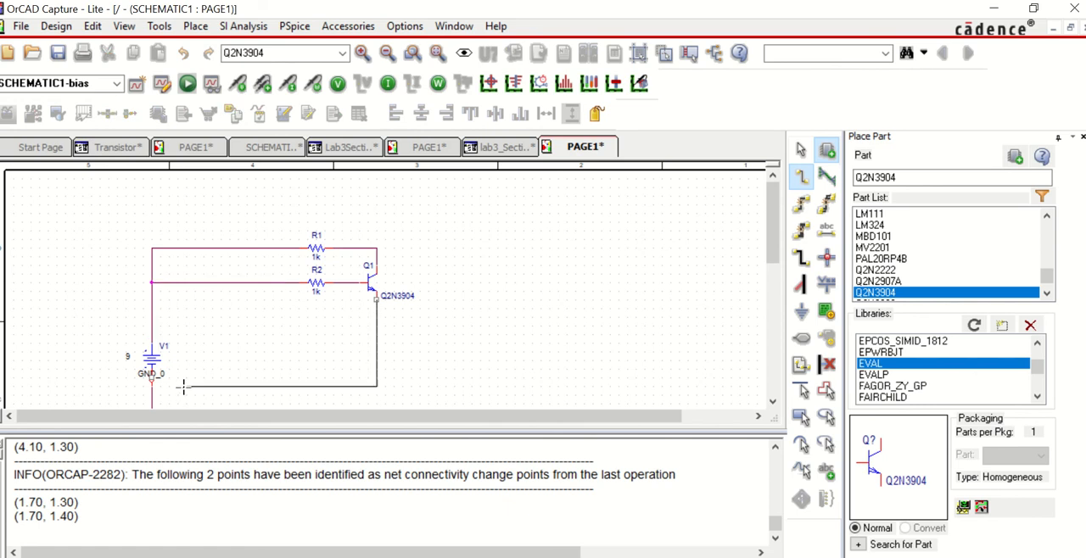
click(152, 378)
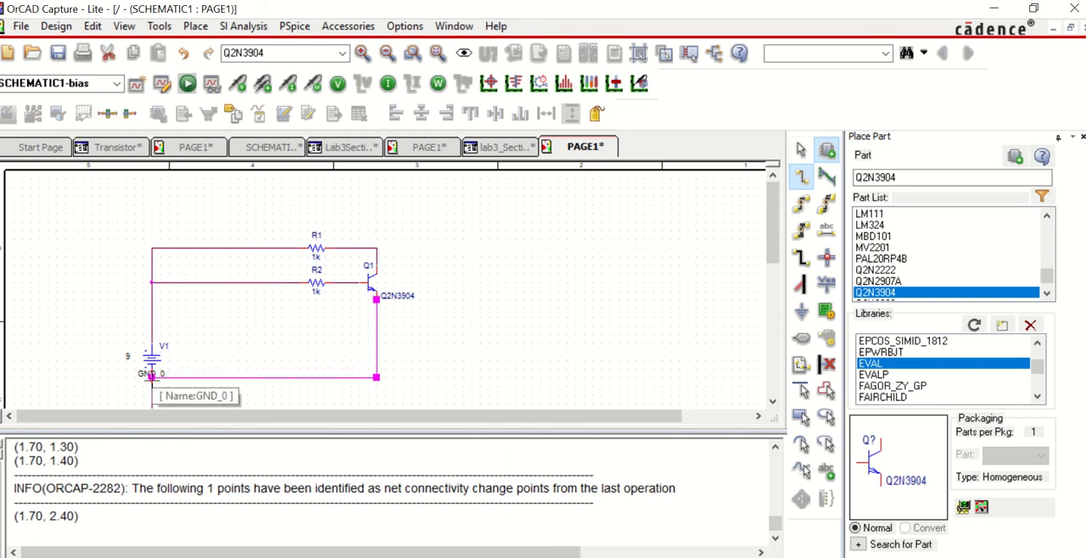
key(Escape)
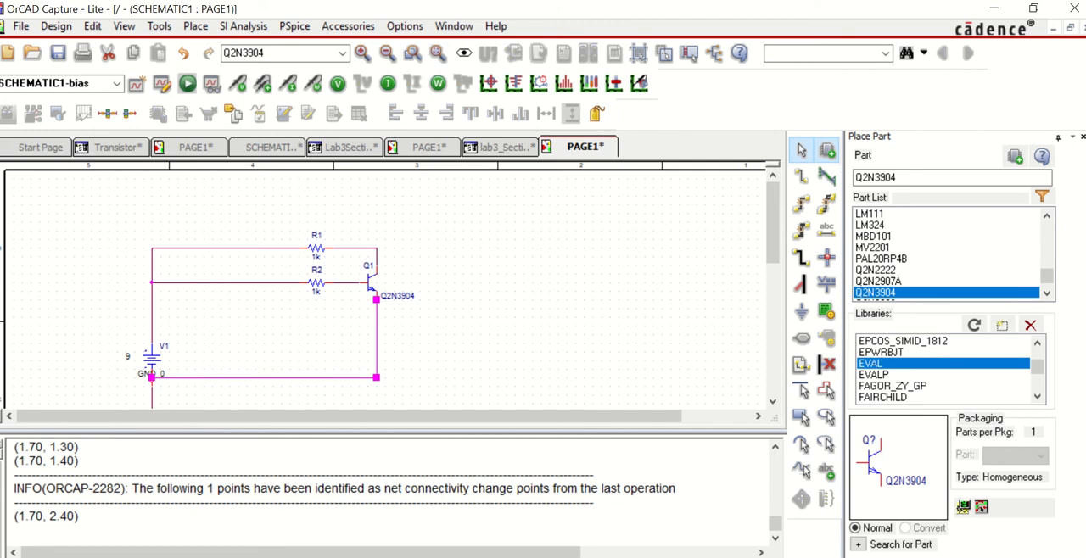
Step: Set R1 to 220 and R2 to 3.3k in OrCAD Capture, checking against the Lab 3 Transistors (2) Word diagram before and after
click(807, 509)
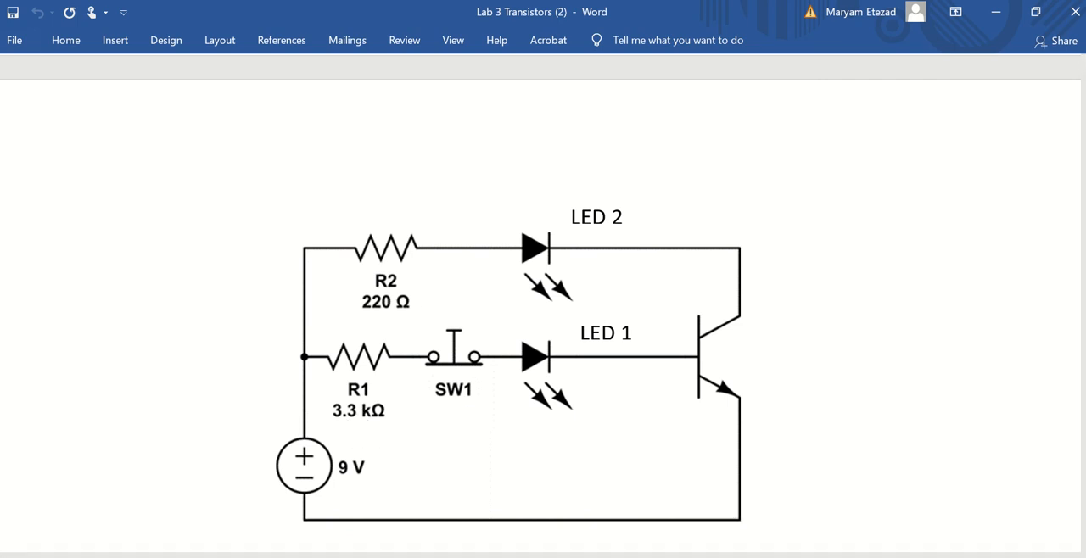
key(alt+Tab)
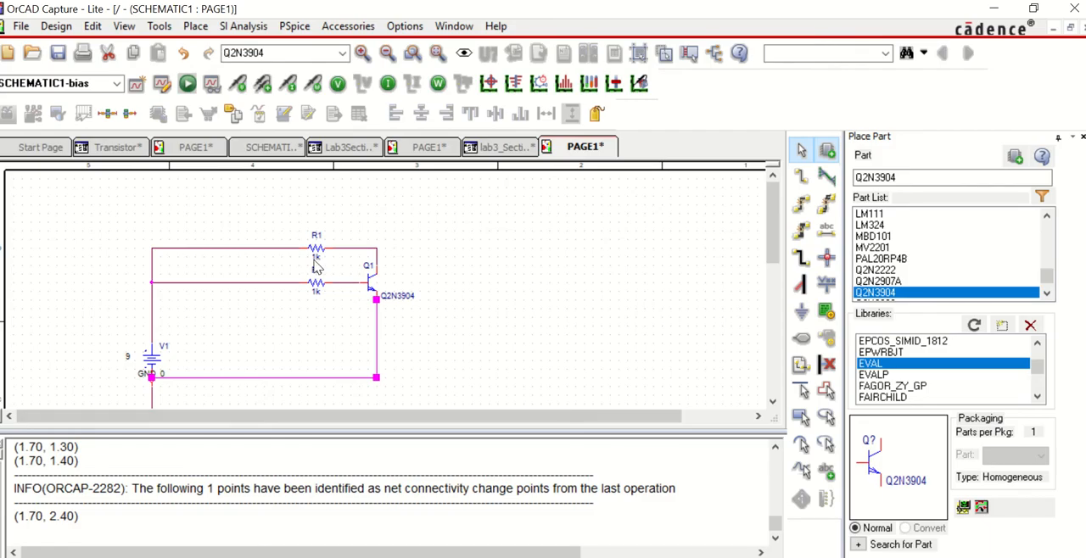
double_click(316, 258)
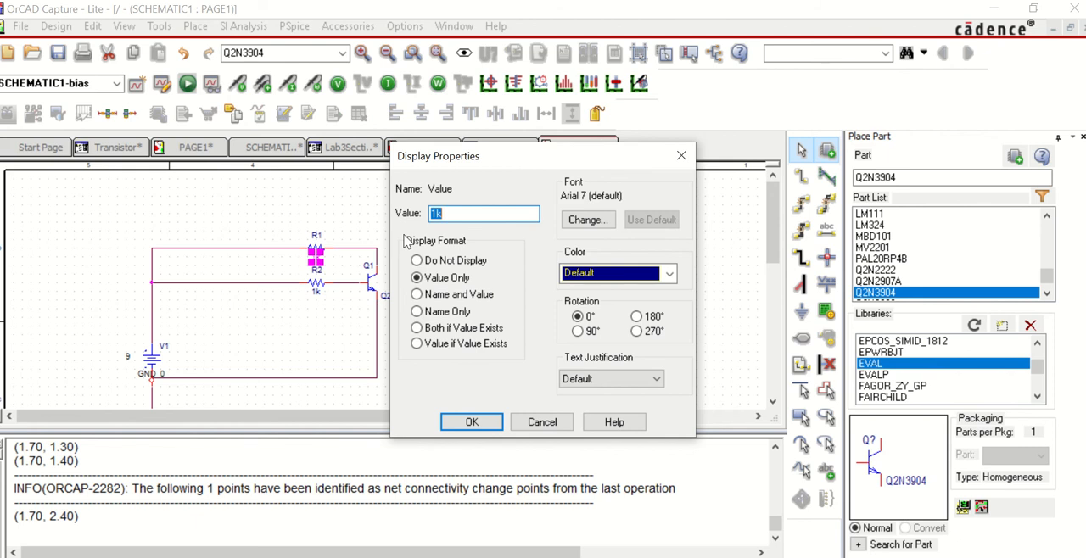
text(220)
key(Return)
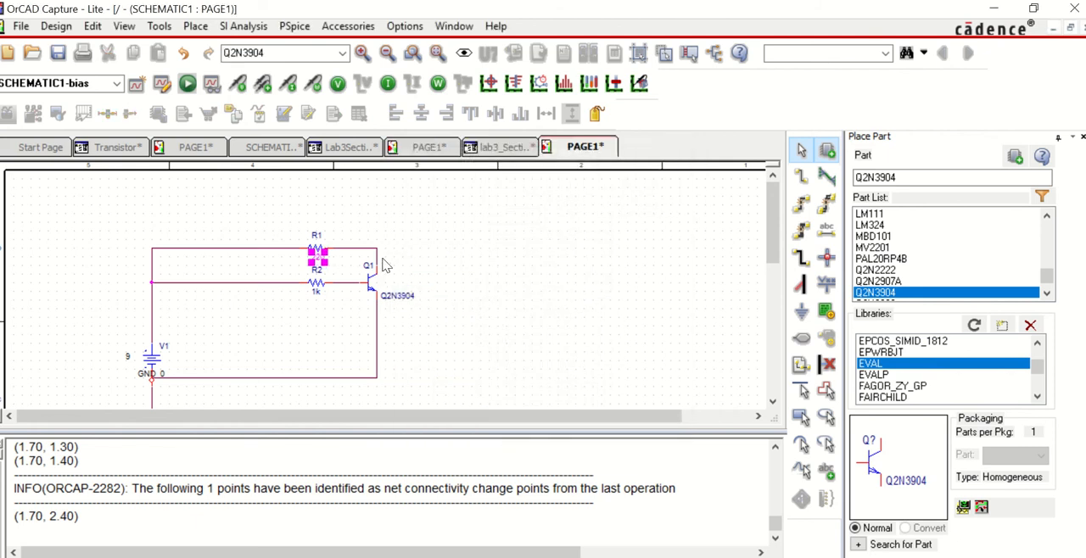
double_click(318, 293)
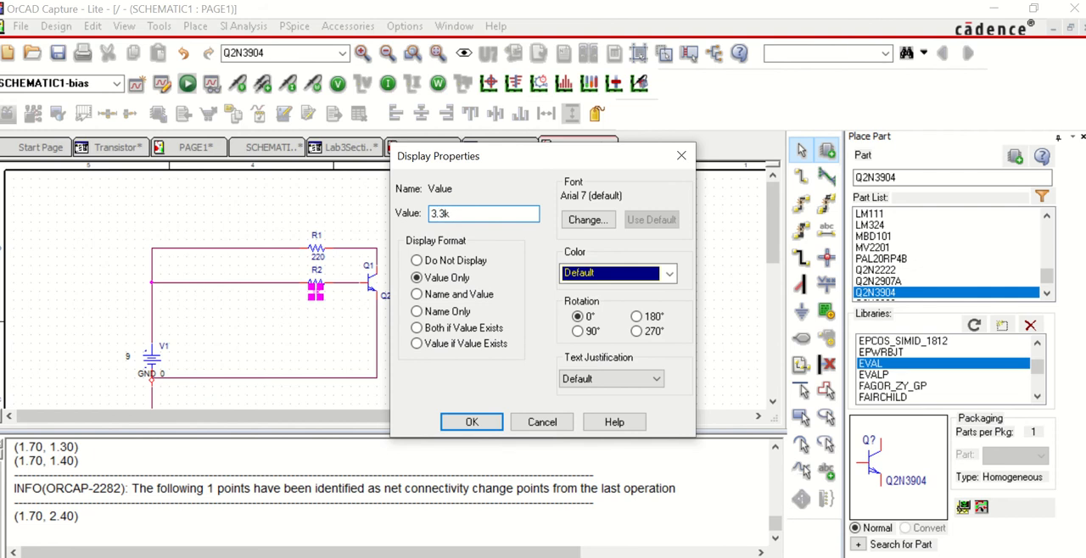
key(Return)
click(481, 295)
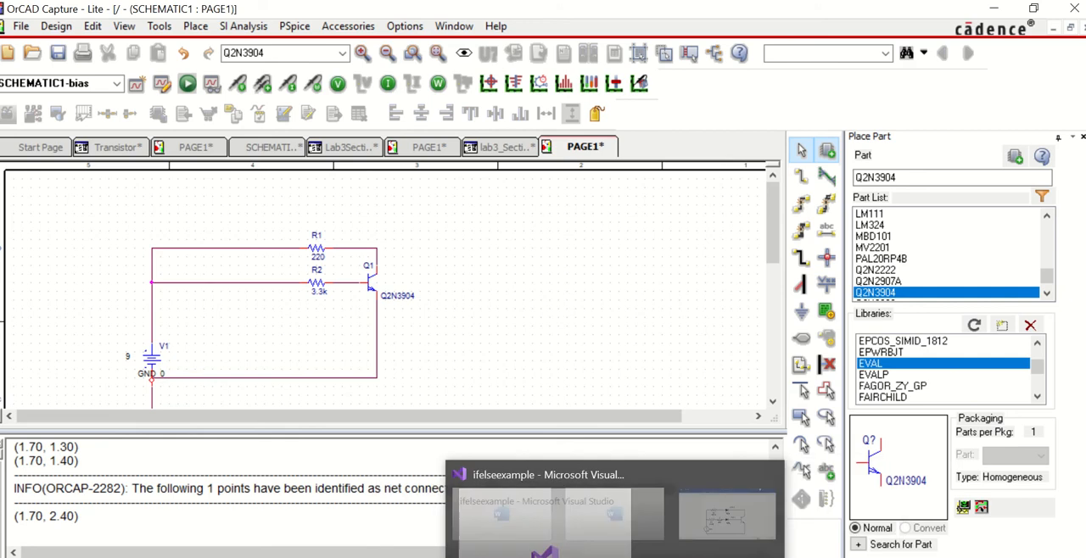
click(834, 535)
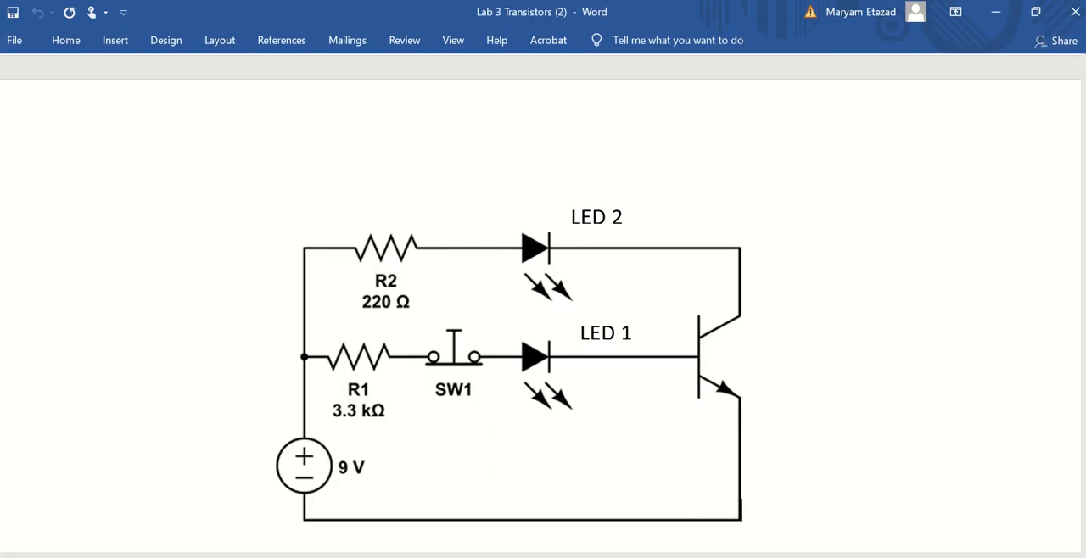
key(alt+Tab)
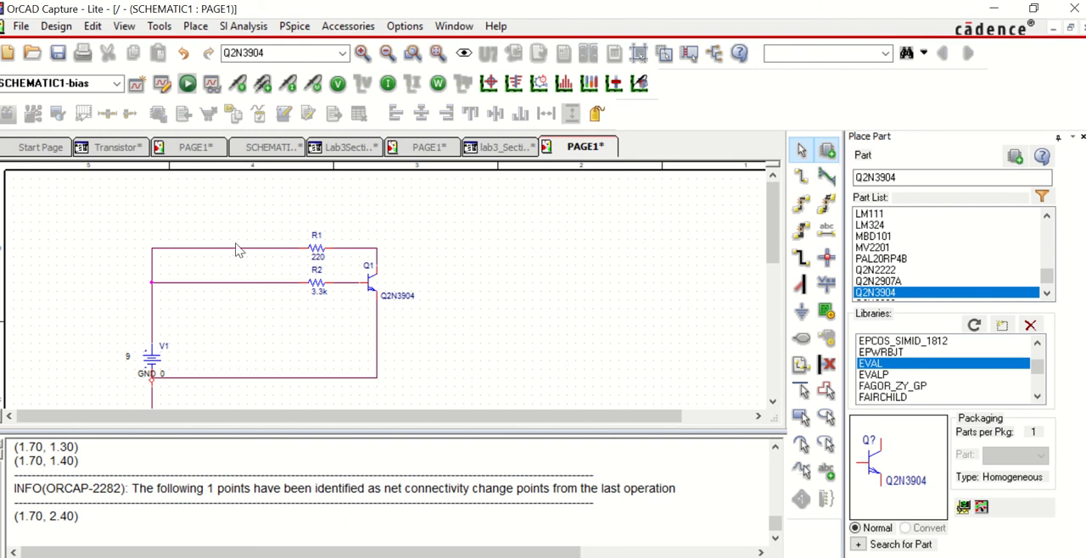
Step: Try to simulate the circuit in PSpice, accepting the netlist warning, and stop and close the simulation
click(187, 84)
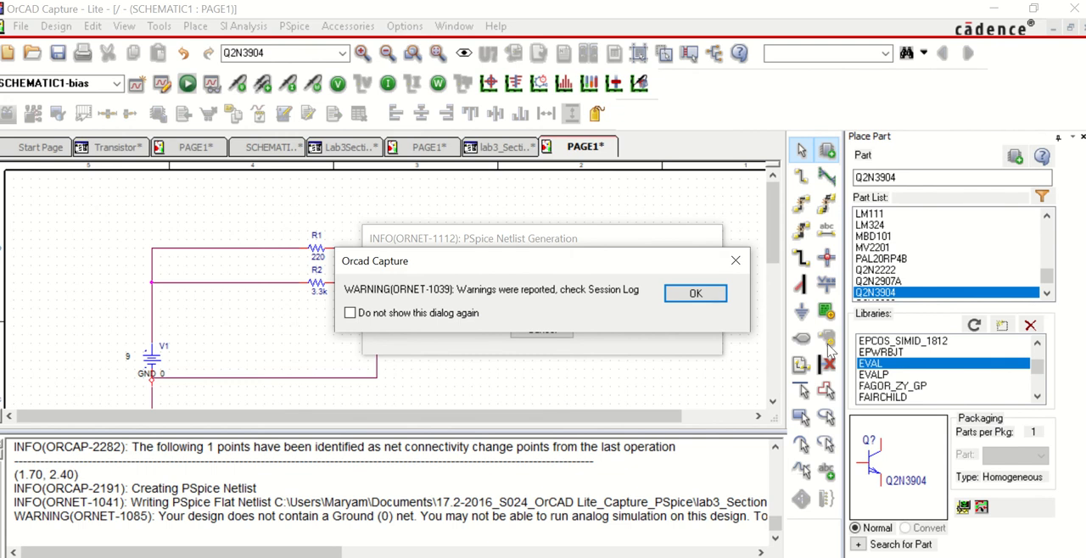
click(704, 295)
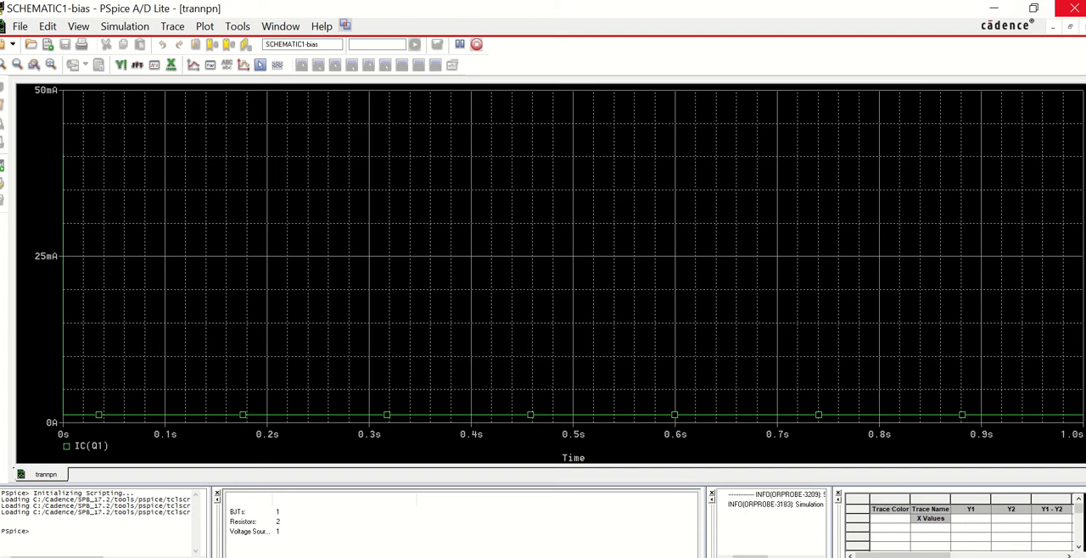
click(1071, 10)
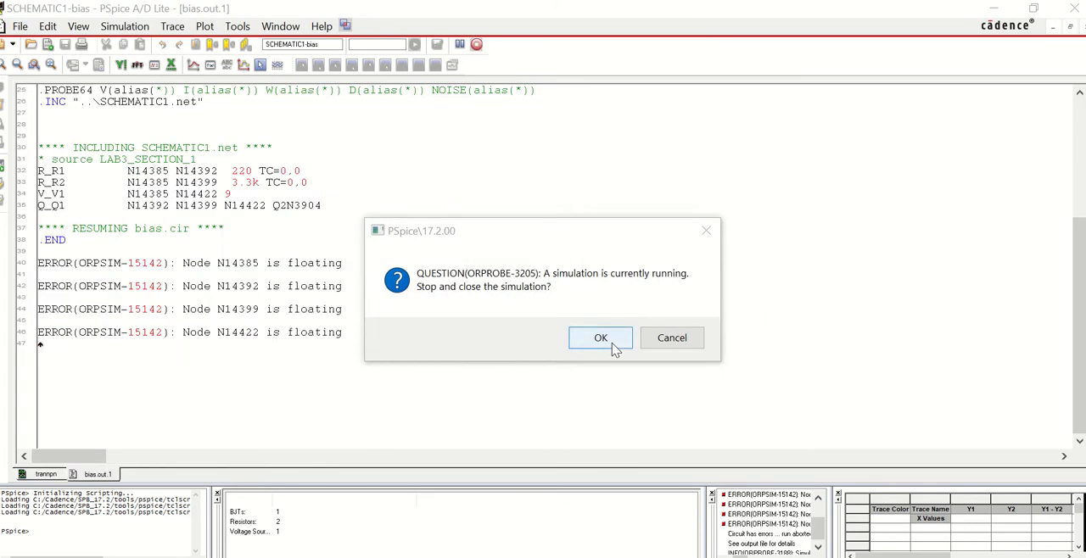
click(614, 340)
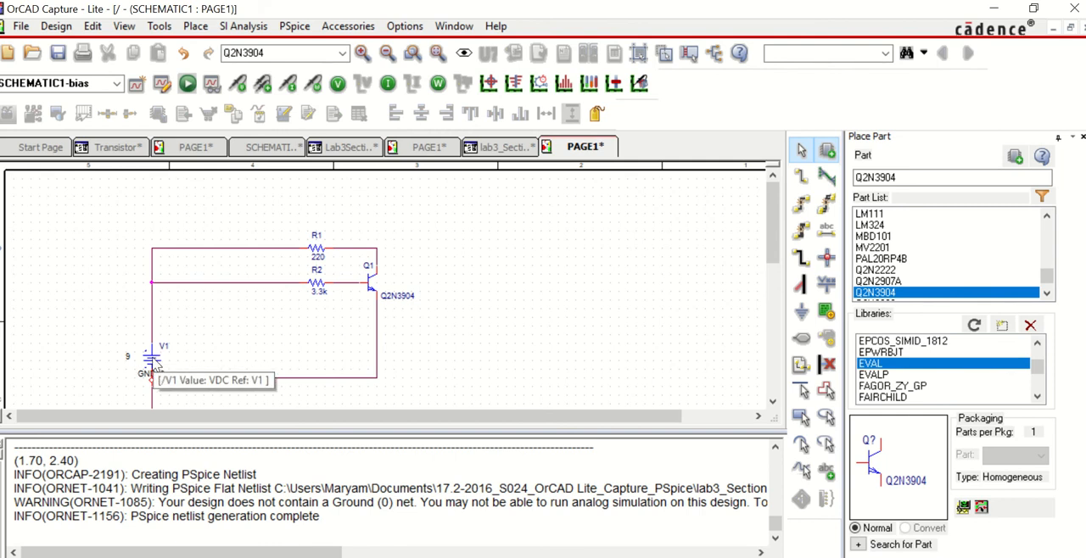
Step: Shift V1 and its upper wire outward to the left, raise R1, and line both resistors up midway along their branches
drag(156, 364, 145, 346)
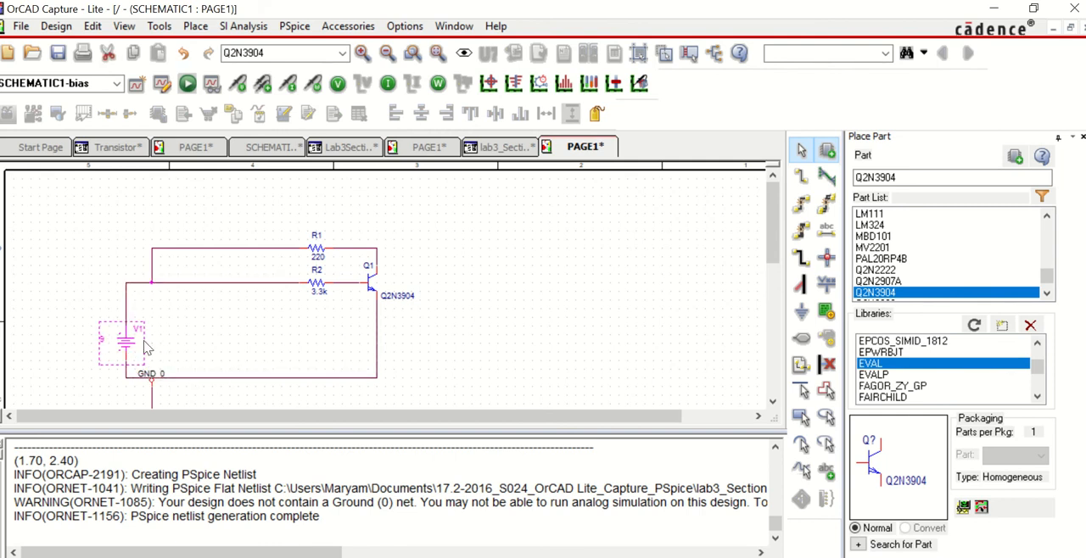
drag(153, 273, 128, 275)
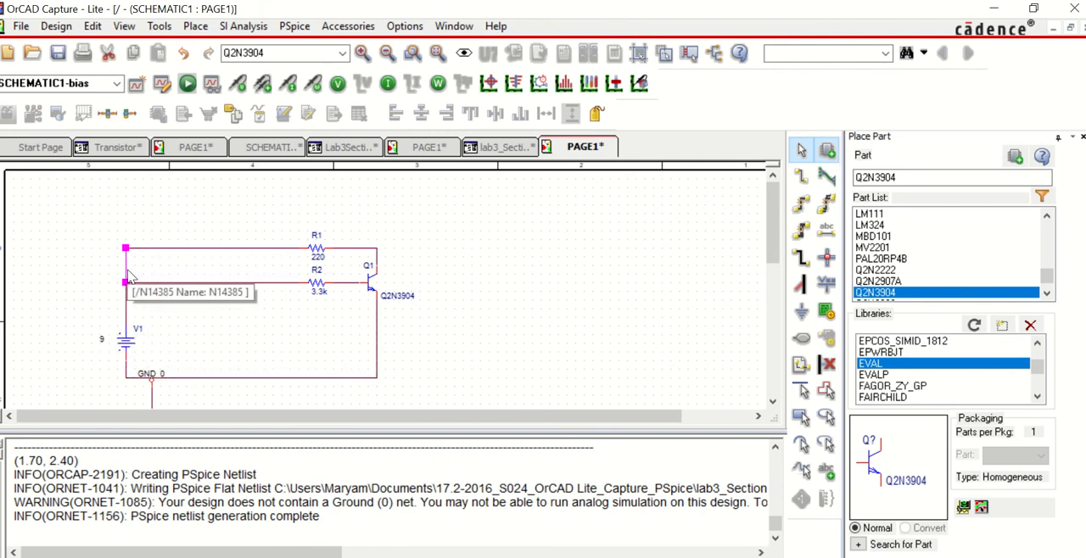
drag(314, 247, 255, 223)
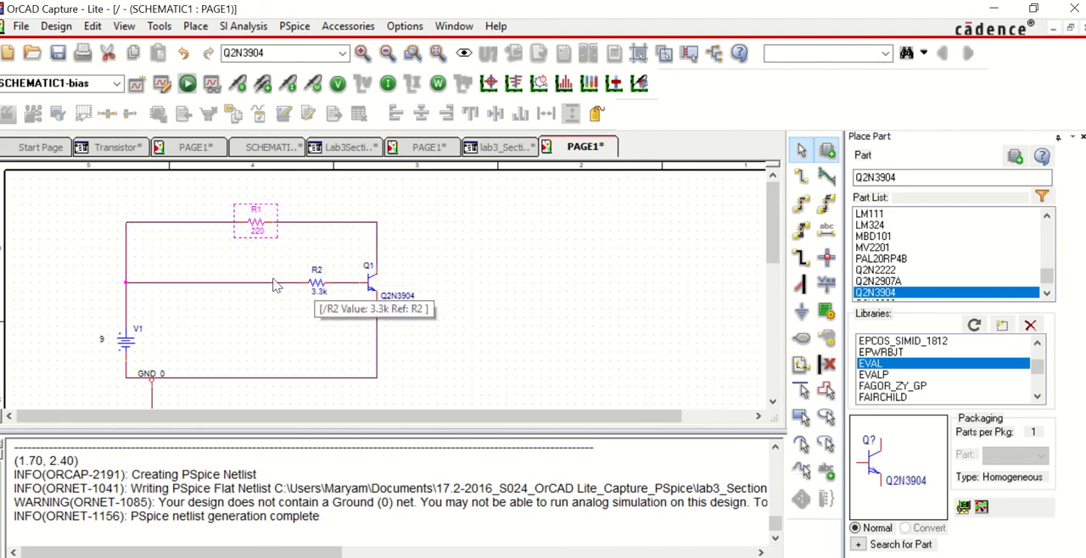
drag(316, 283, 255, 287)
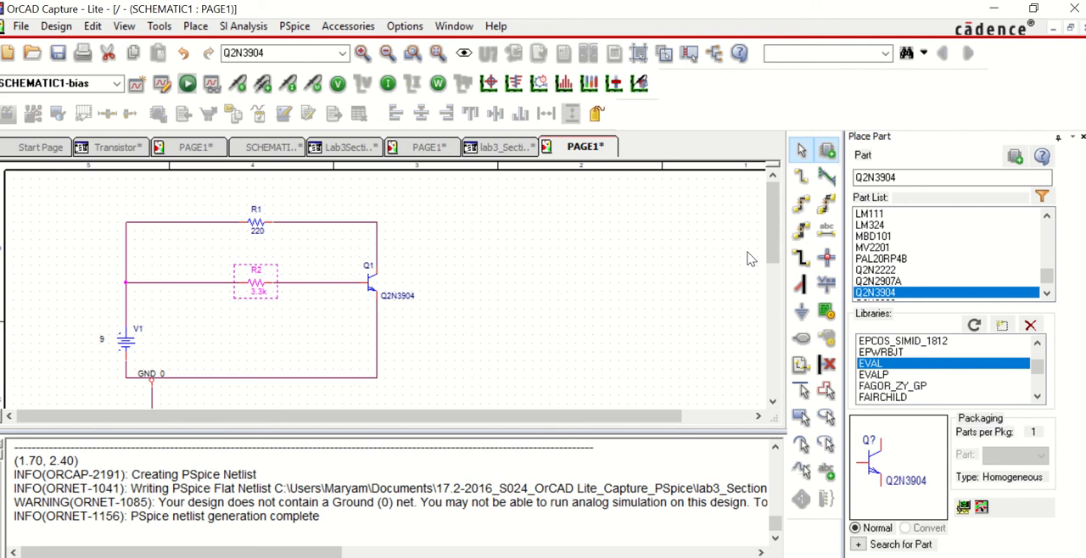
Step: Lower the bottom wire between V1 and Q1 so it joins the GND_0 ground connection
scroll(773, 225, down, 2)
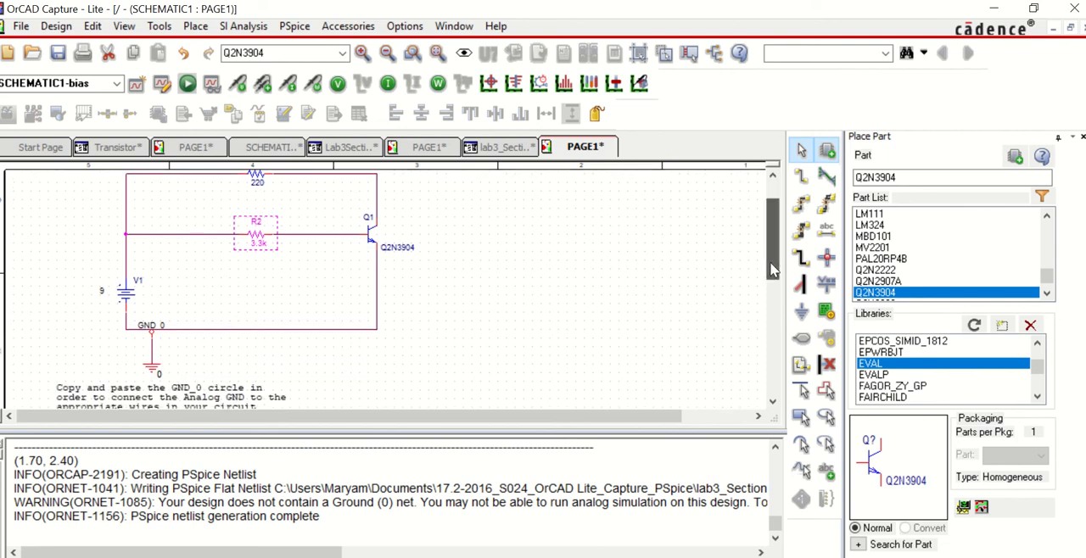
click(274, 339)
click(274, 328)
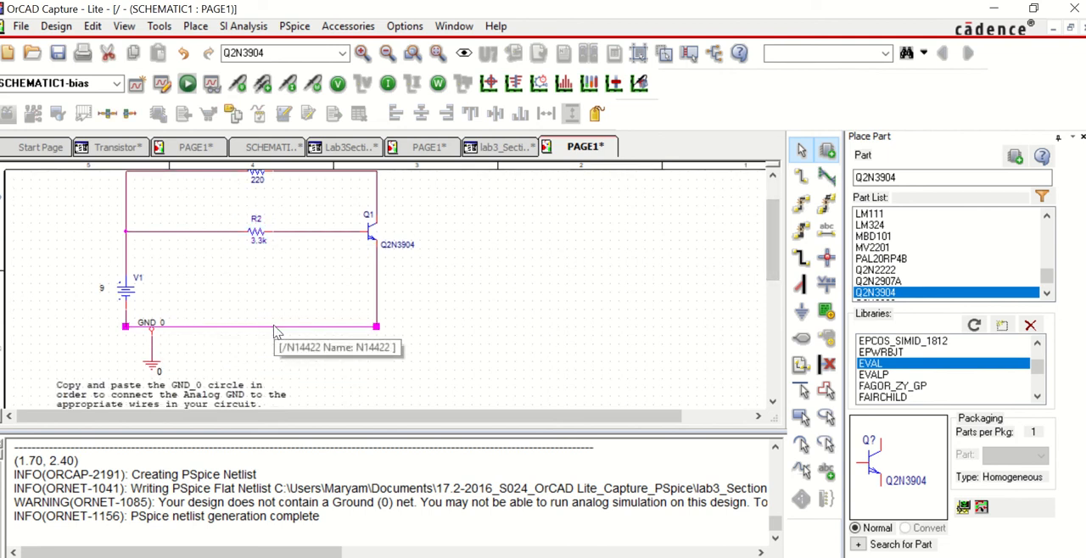
mouse_move(274, 328)
mouse_down()
mouse_move(268, 308)
mouse_move(262, 327)
mouse_move(283, 344)
mouse_up()
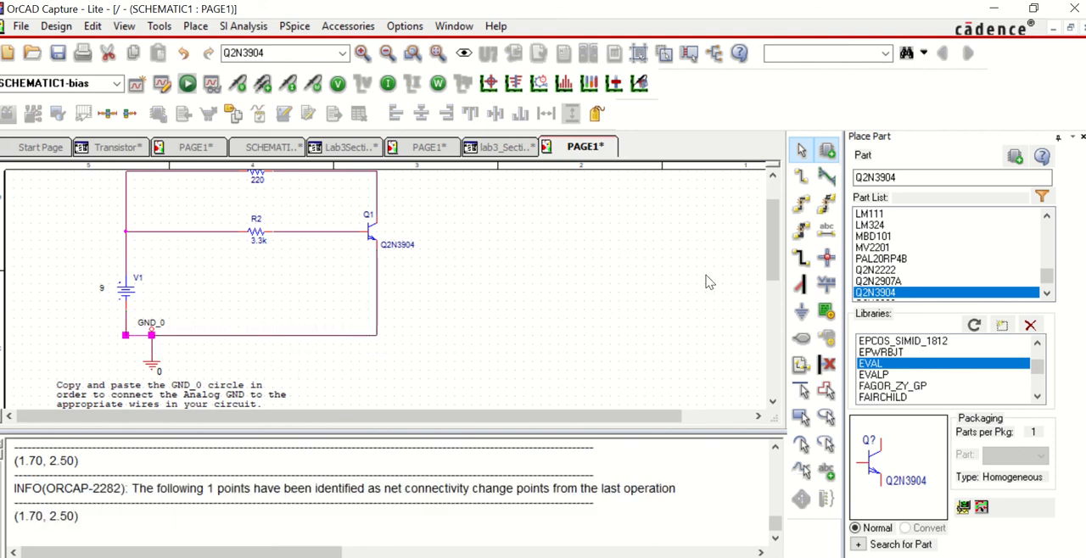
drag(775, 275, 775, 253)
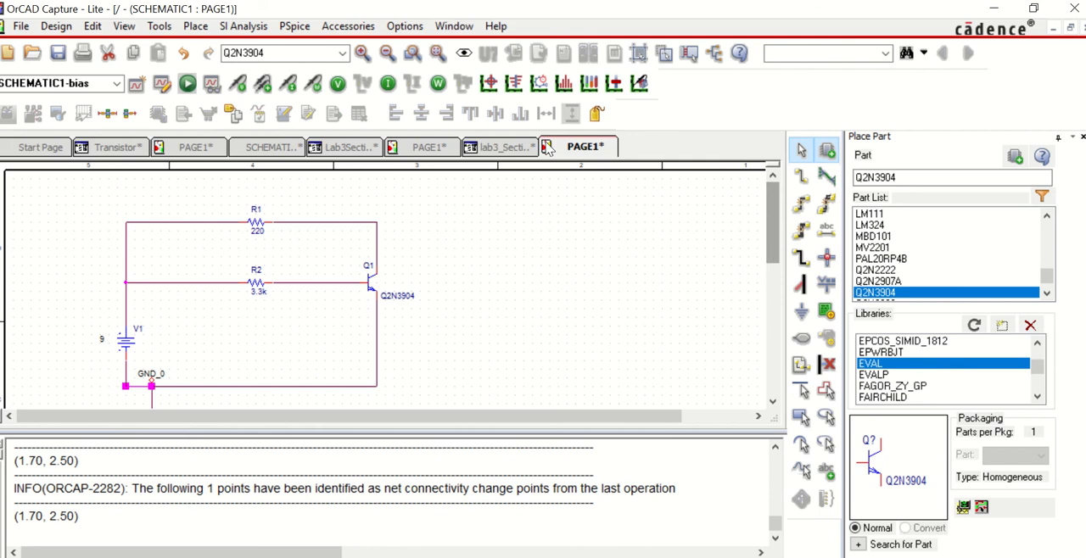
Step: Run the PSpice simulation and turn on the bias voltage display for the schematic
click(187, 83)
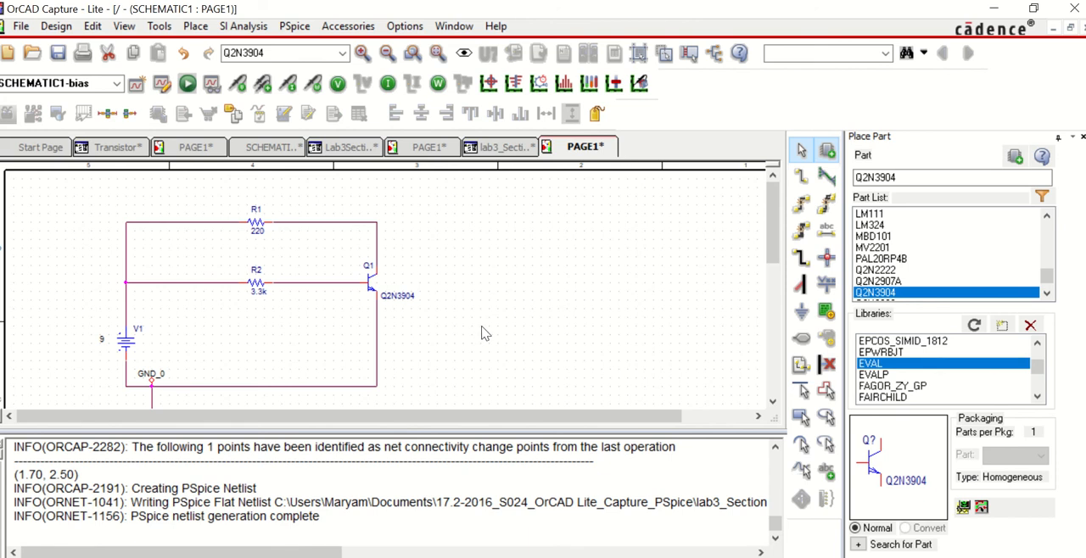
click(338, 85)
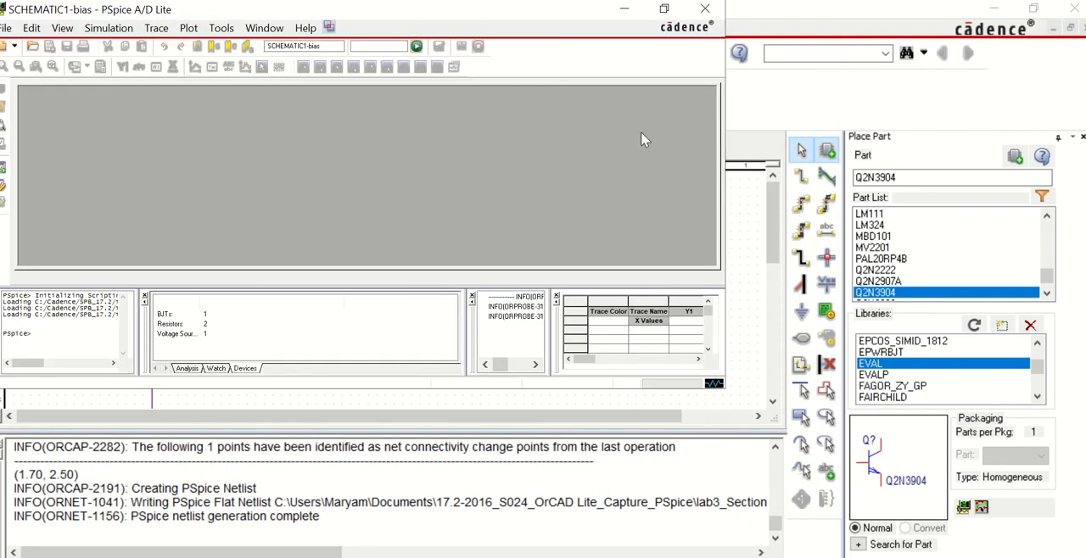
click(745, 291)
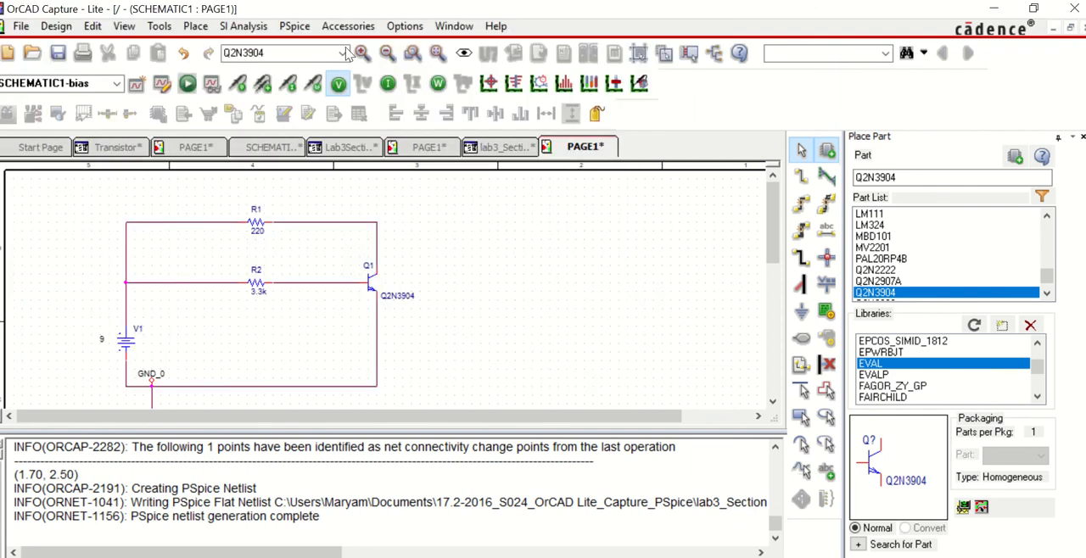
Step: Turn on the bias current display, rerun the PSpice simulation, and return to the schematic in OrCAD Capture
click(388, 84)
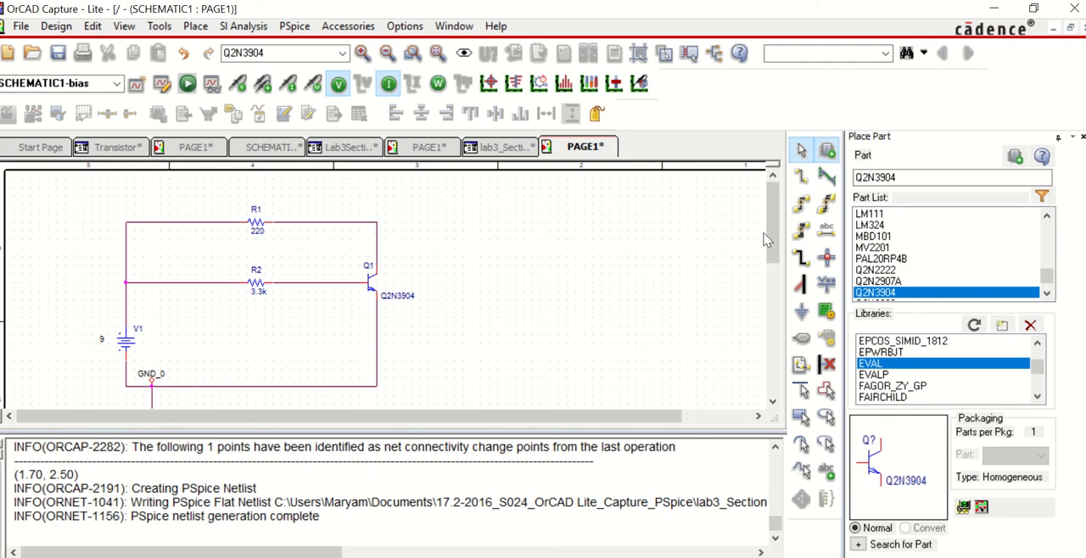
drag(774, 237, 774, 249)
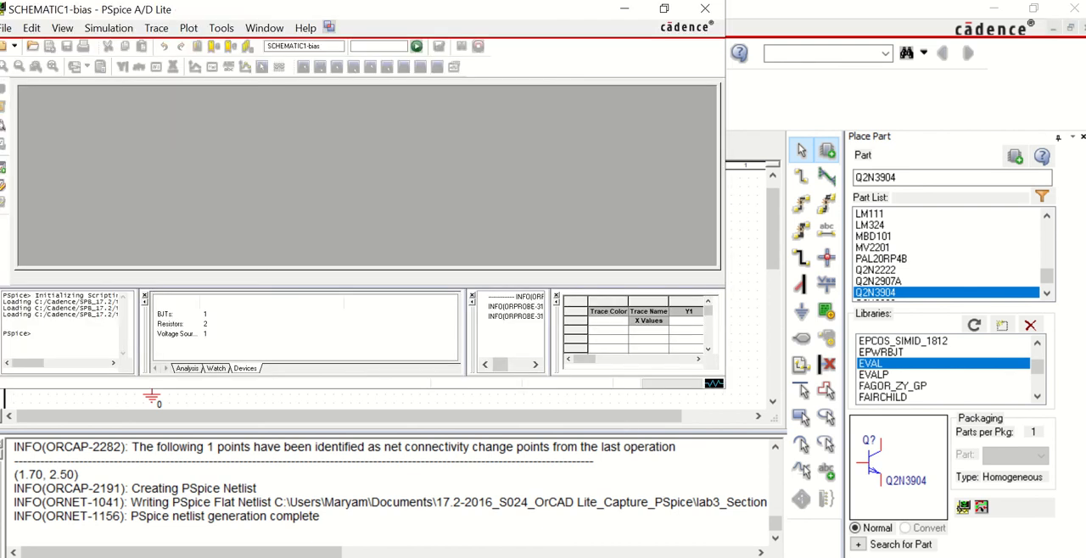
click(448, 476)
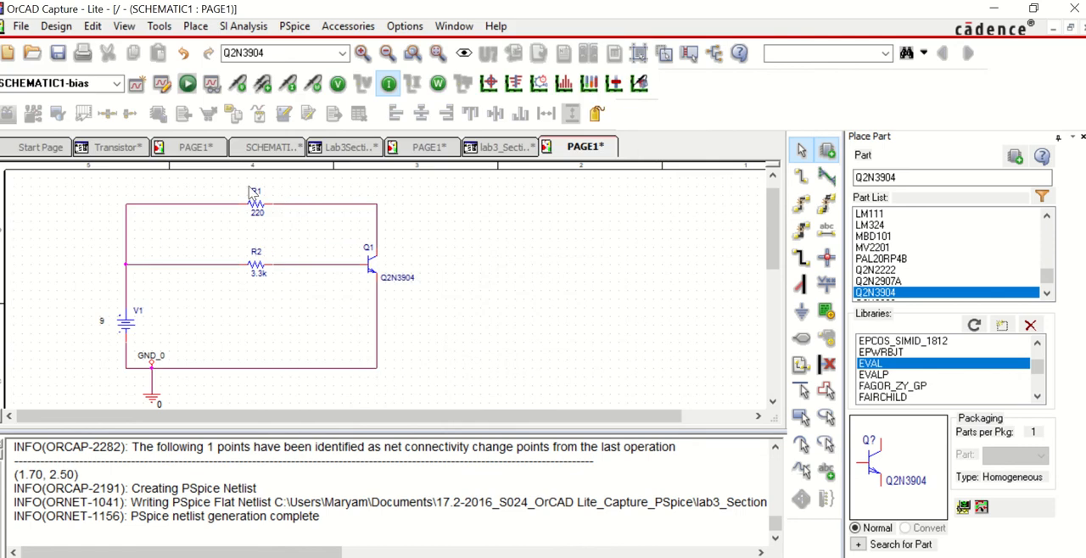
click(188, 82)
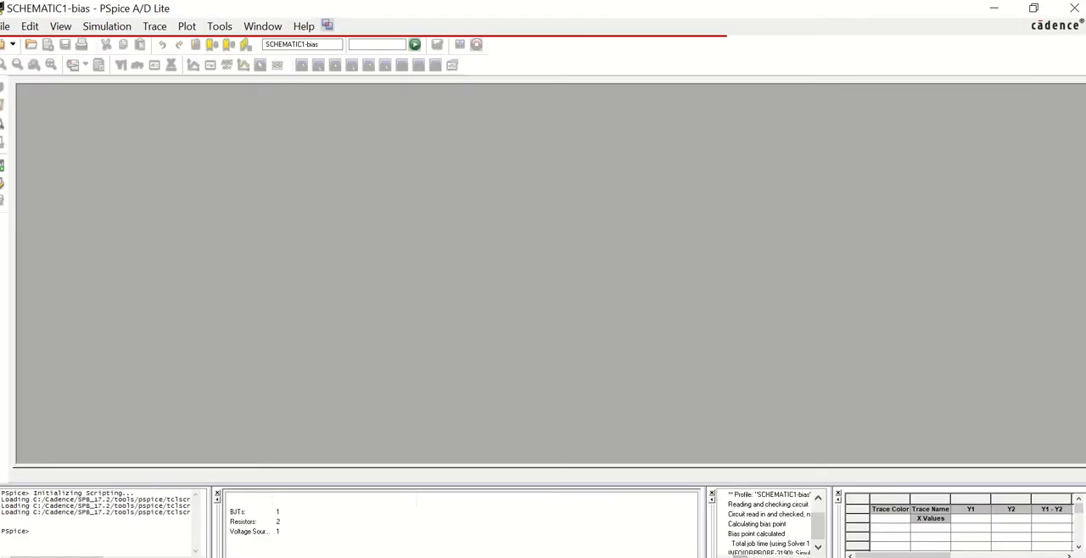
click(476, 548)
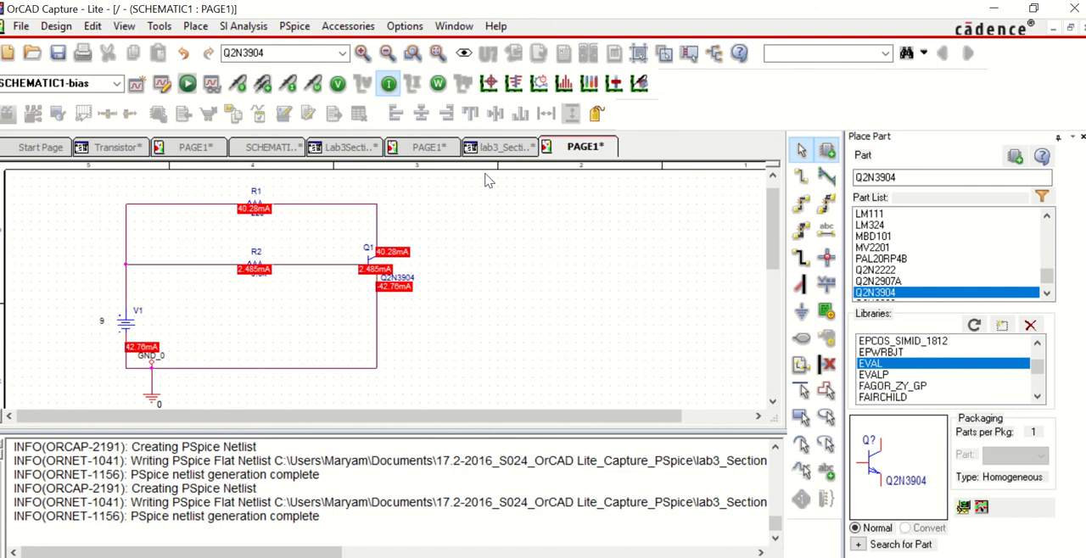
Step: Examine the circuit's bias voltages and bias currents by showing each display in turn, leaving both hidden
click(389, 84)
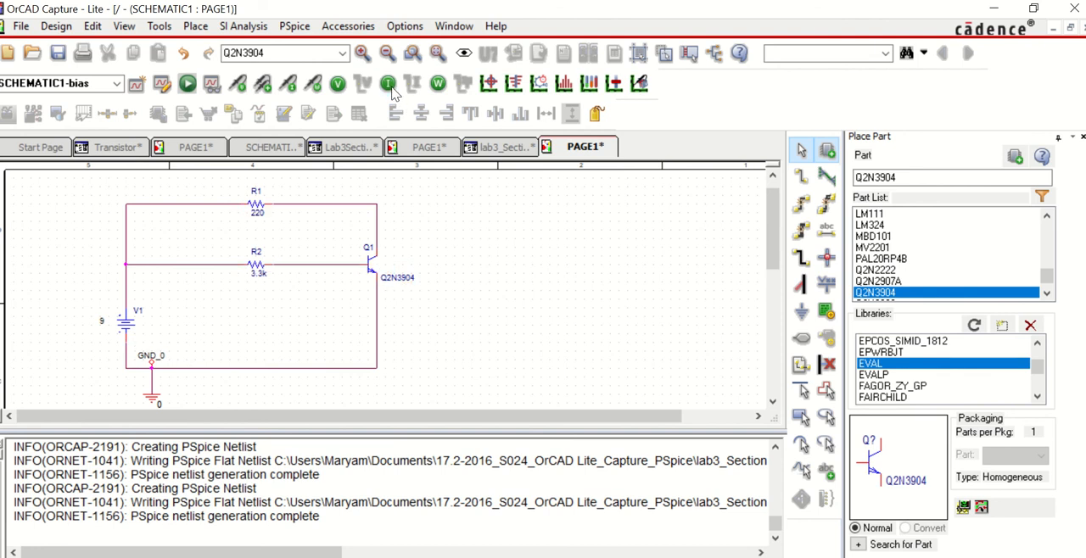
click(338, 85)
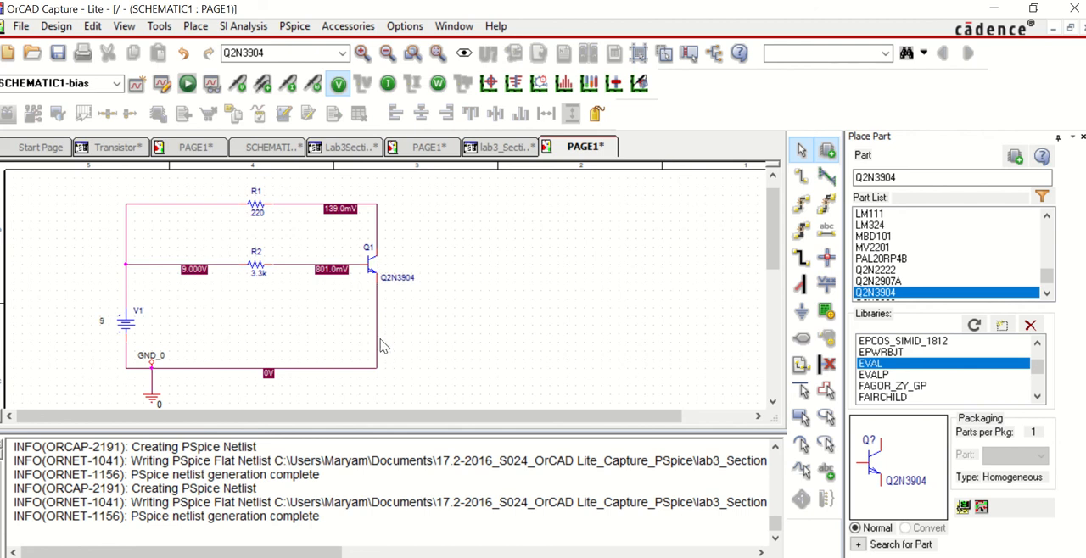
click(339, 86)
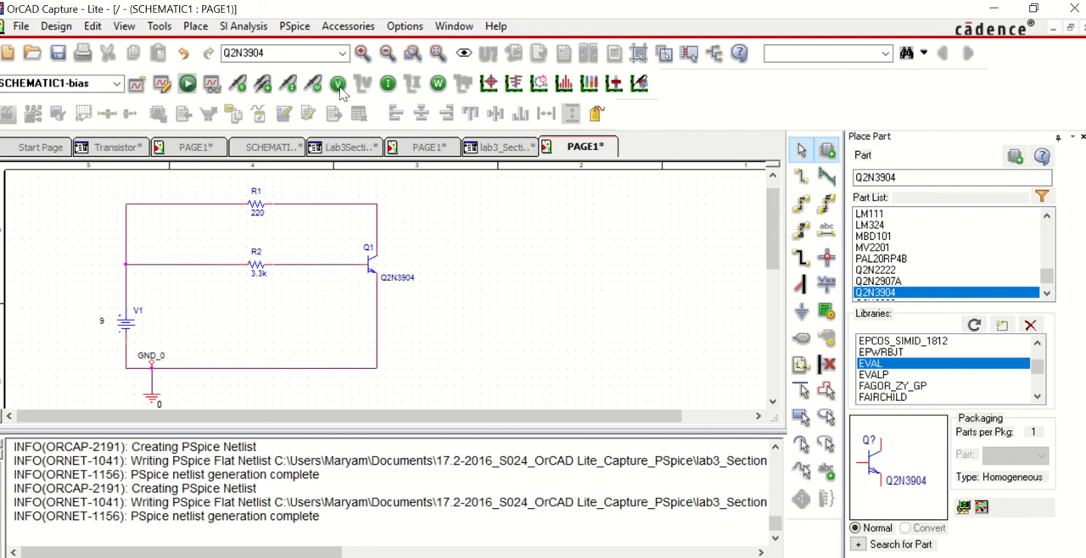
click(391, 87)
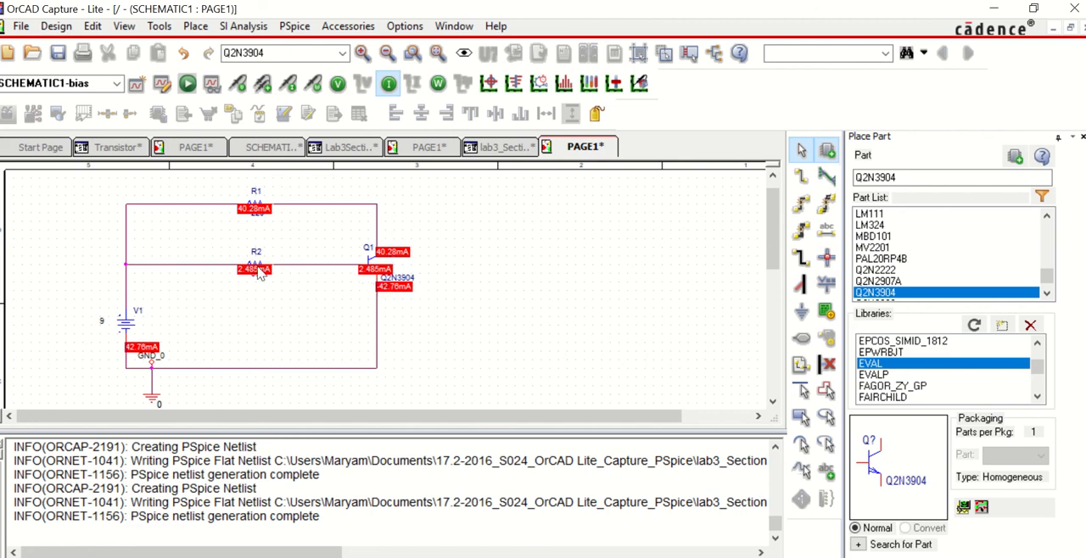
click(387, 86)
Step: Move resistor R2 along its branch toward V1 and set its value to 1k
drag(257, 266, 206, 280)
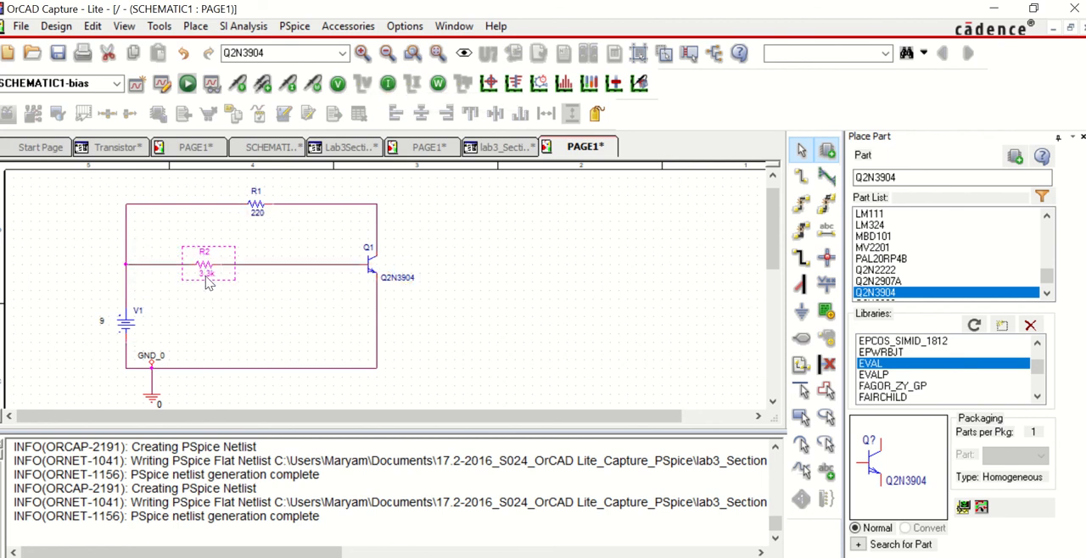
double_click(206, 272)
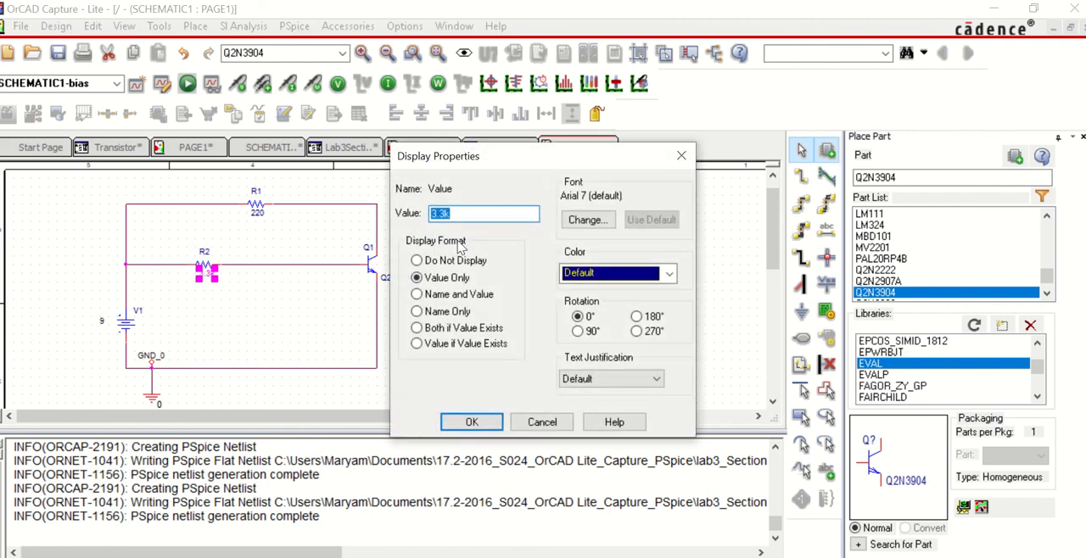
text(1k)
click(471, 423)
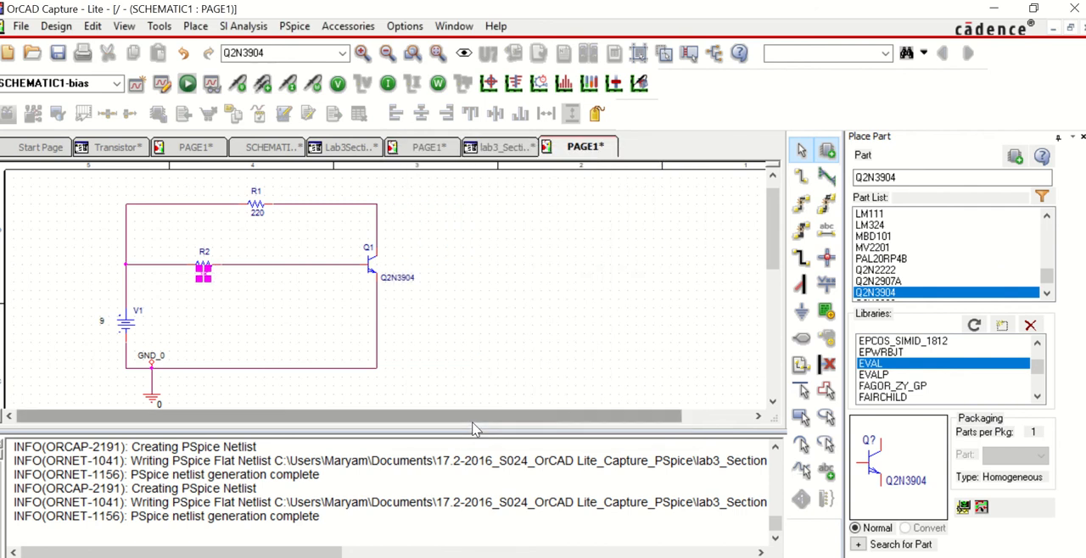
click(258, 328)
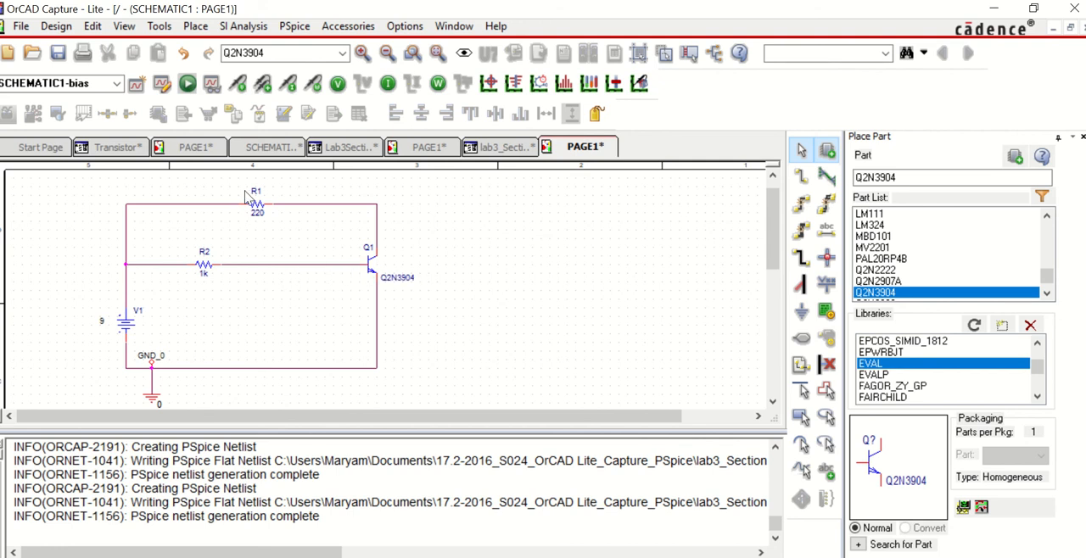
Step: Rerun the PSpice simulation with the 1k base resistor, check the bias currents, and hide them again
click(187, 84)
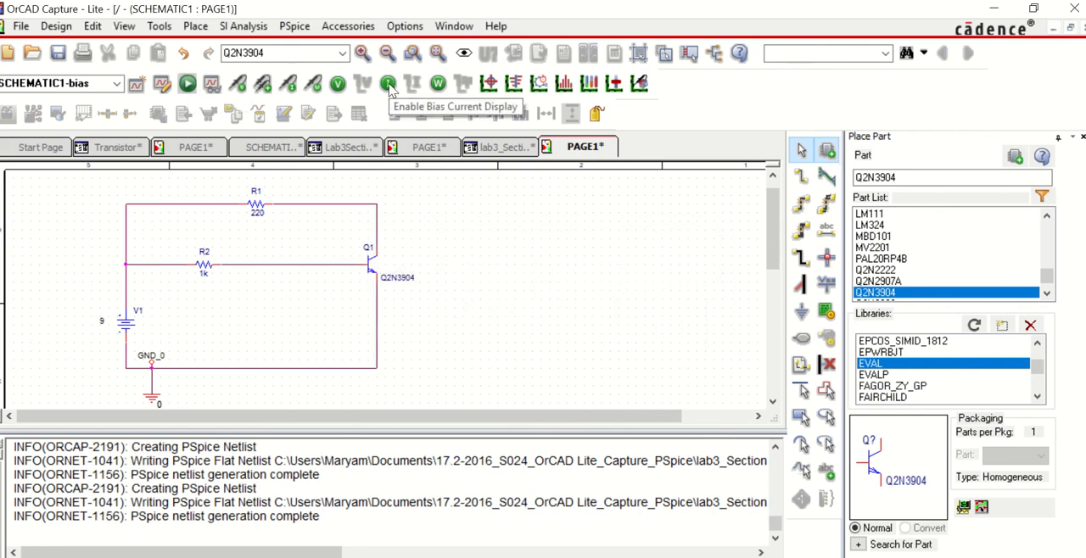
click(388, 84)
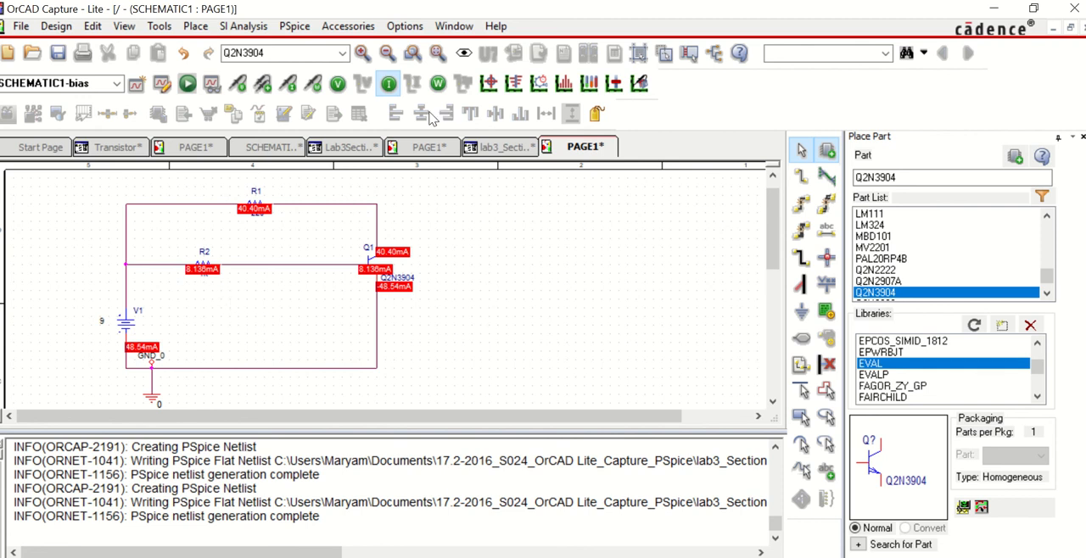
click(388, 85)
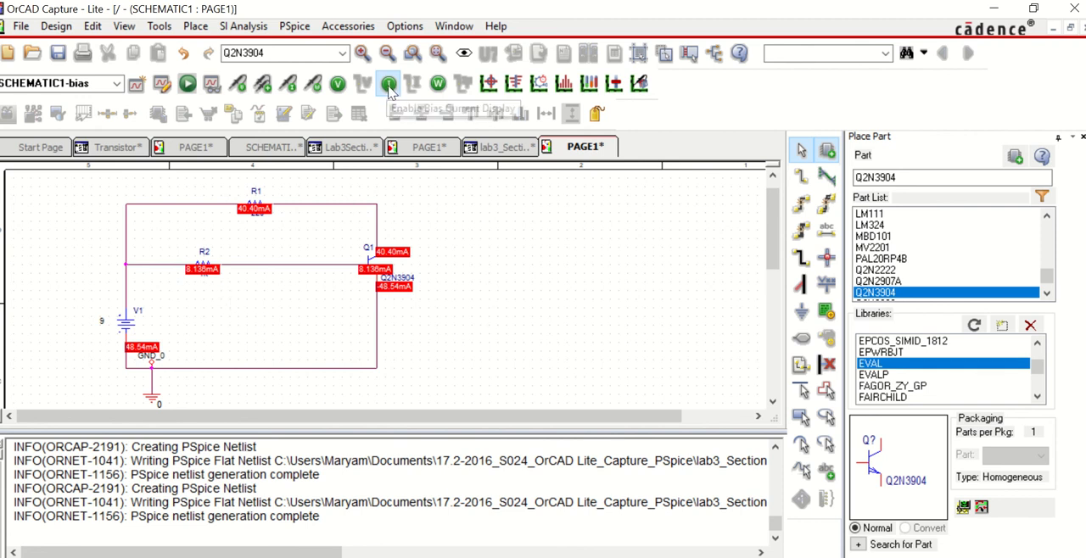
Step: Set the value of resistor R2 to 100
double_click(205, 277)
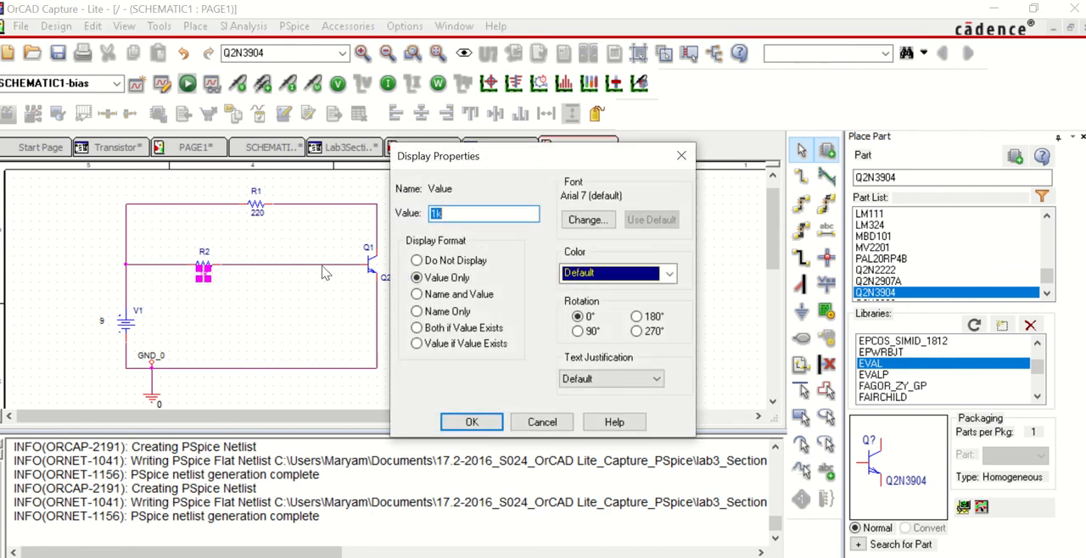
text(1)
click(472, 422)
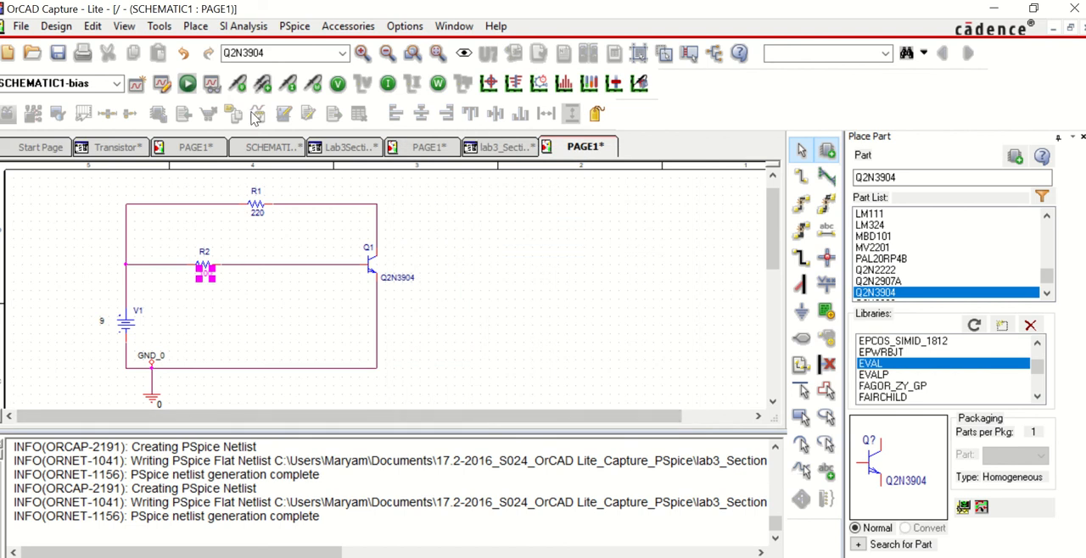
Step: Simulate the circuit again in PSpice, examine the bias currents with R2 at 100, and hide the current display
click(187, 83)
click(388, 83)
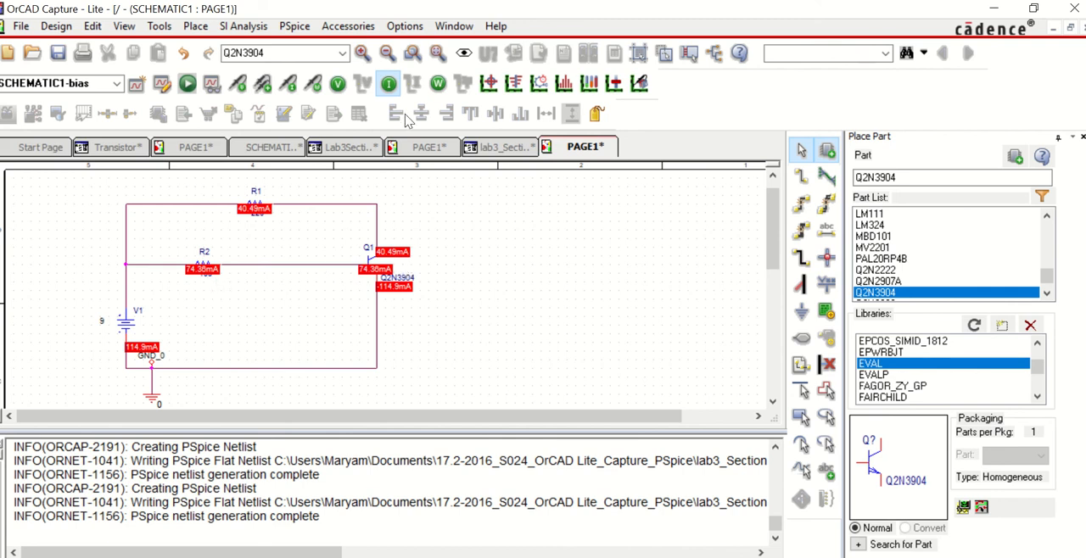
click(388, 83)
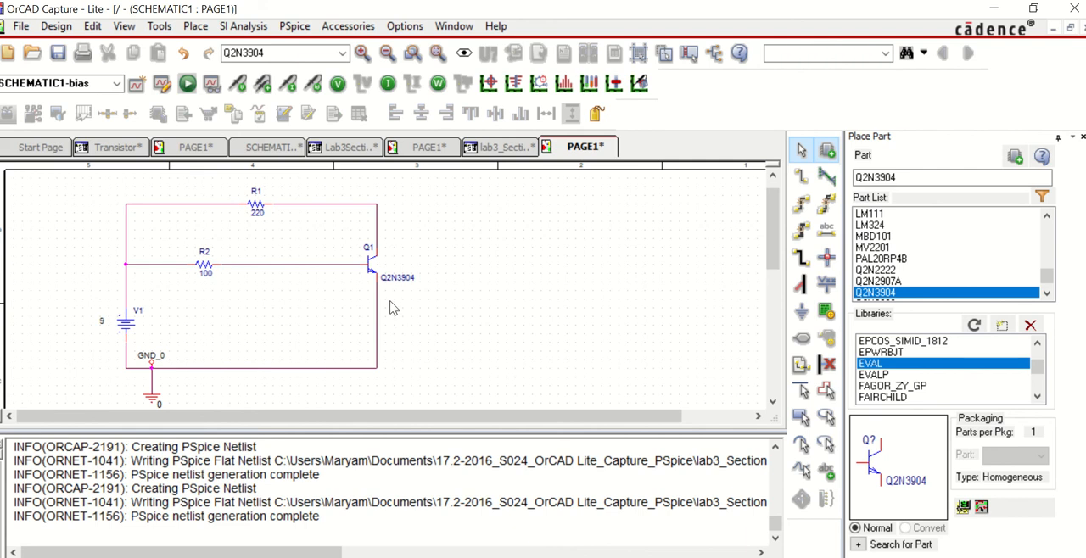
click(390, 84)
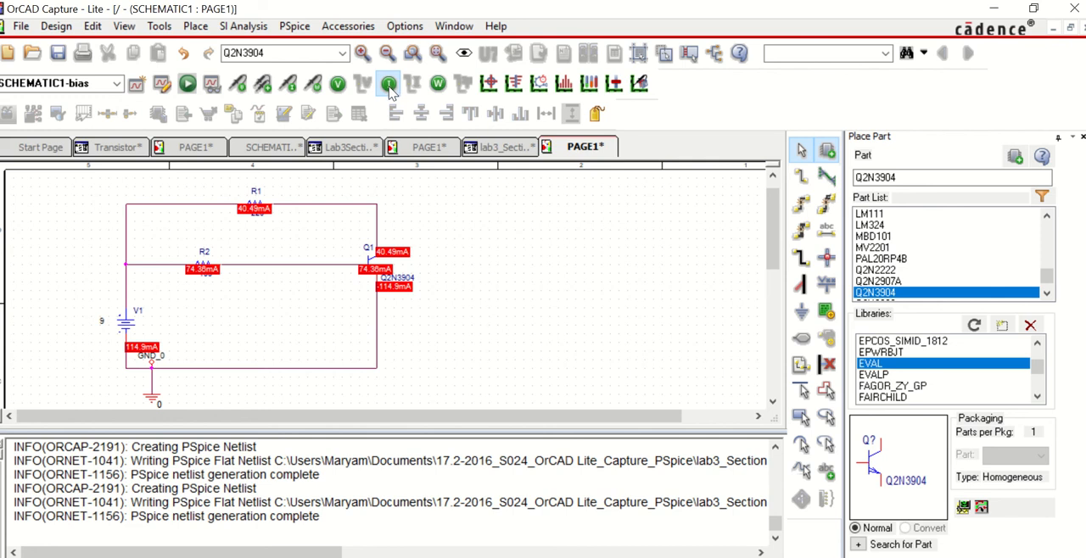
click(387, 90)
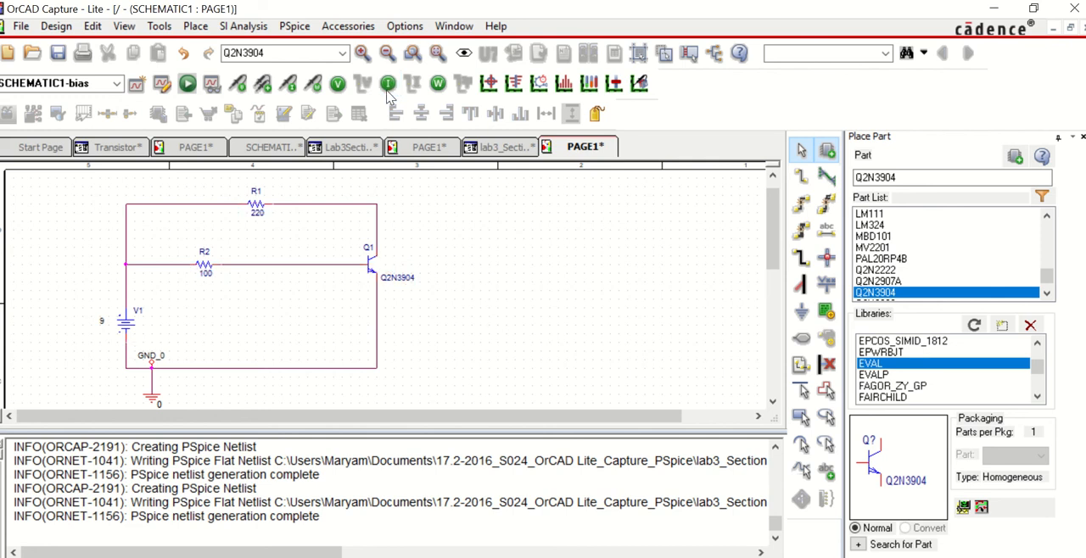
Step: Set the value of resistor R2 to 30
double_click(206, 274)
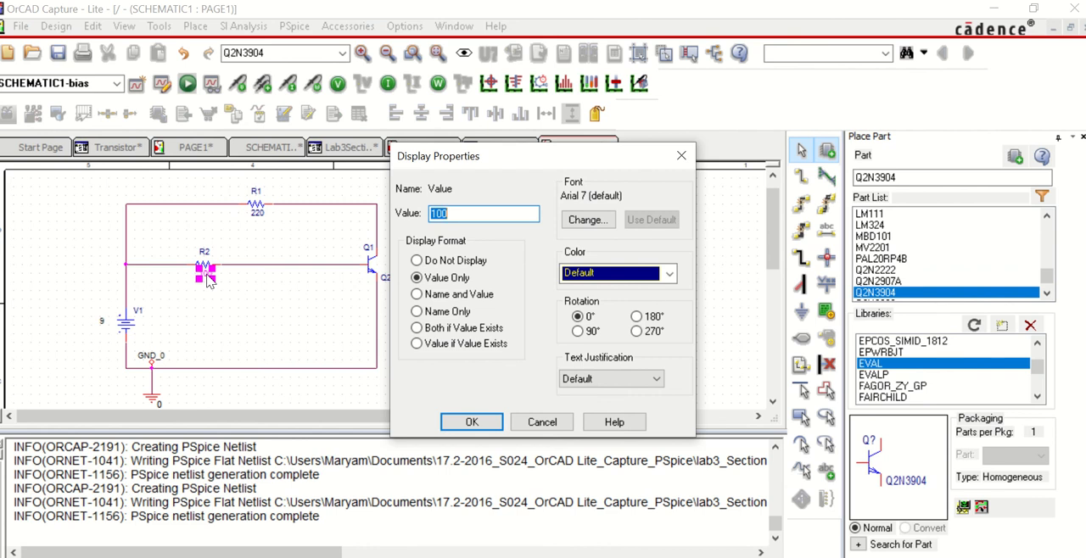
text(30)
click(472, 422)
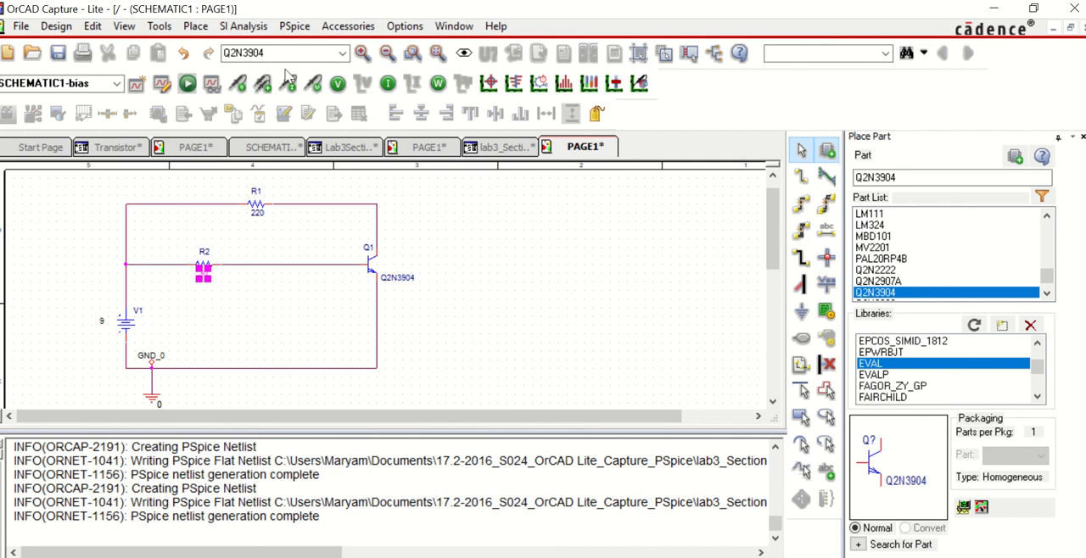
Step: Rerun the PSpice simulation with R2 at 30 and examine the bias currents, then the bias voltages, leaving both displays hidden
click(188, 84)
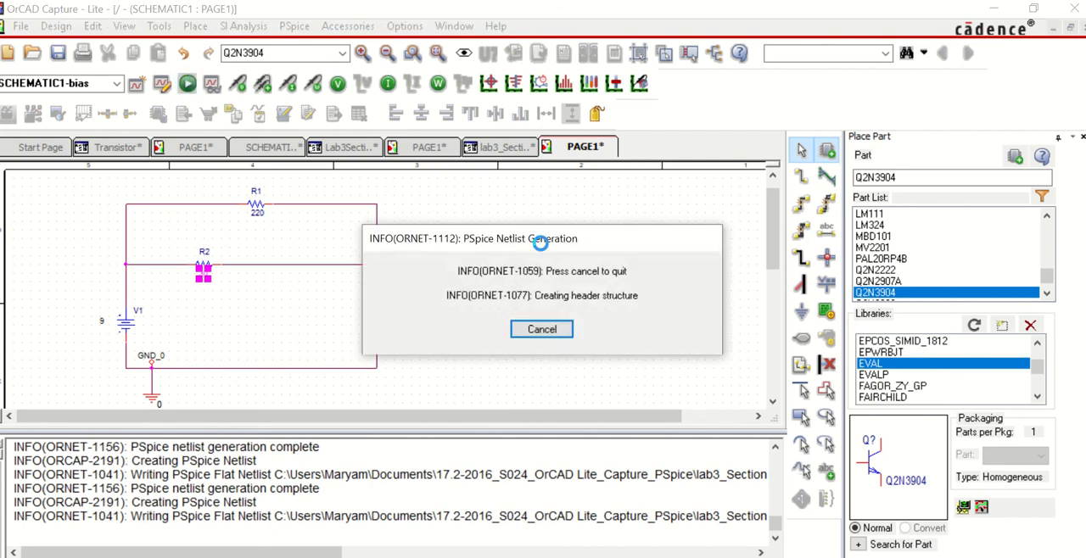
click(388, 84)
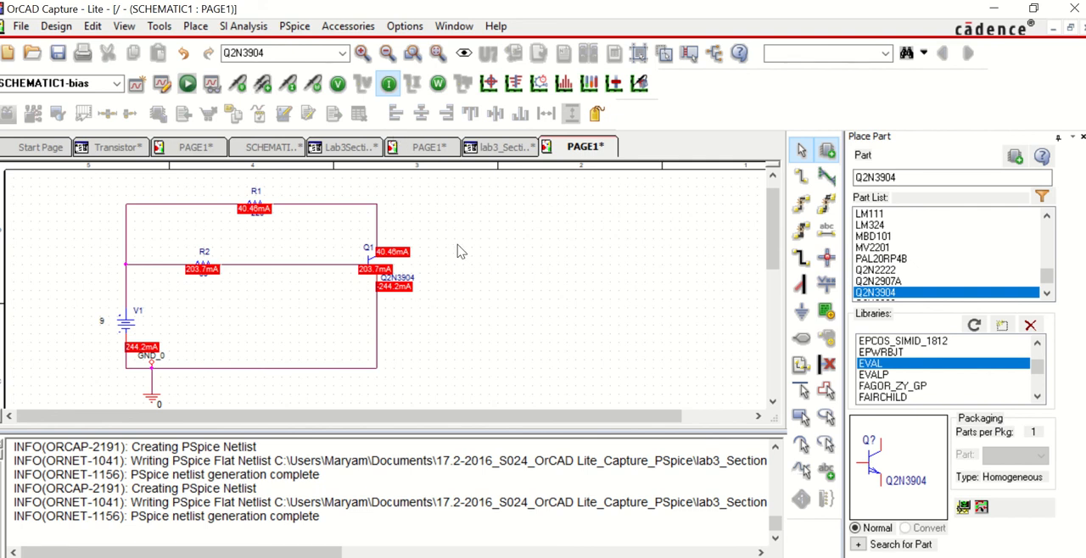
click(388, 84)
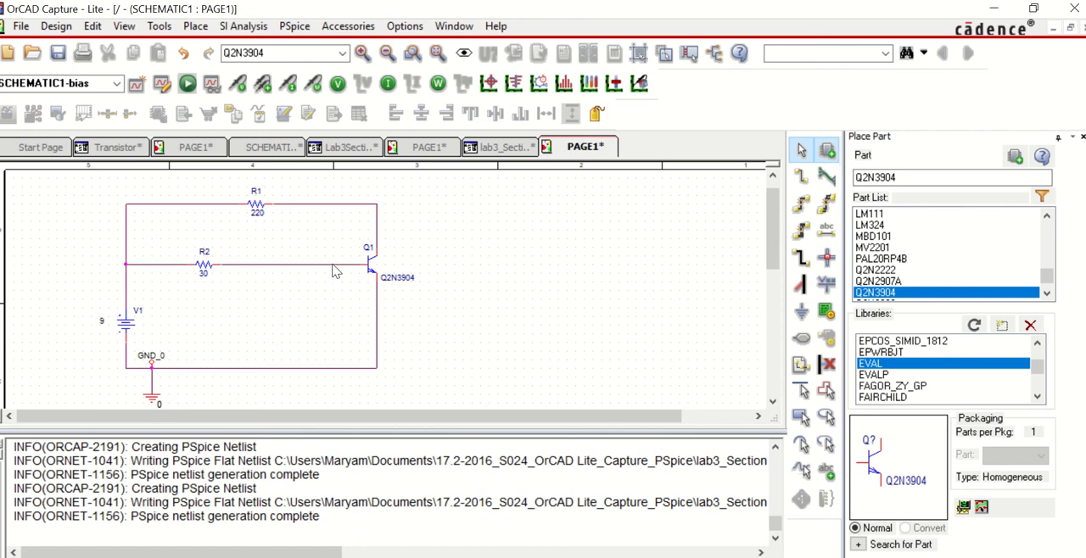
click(338, 84)
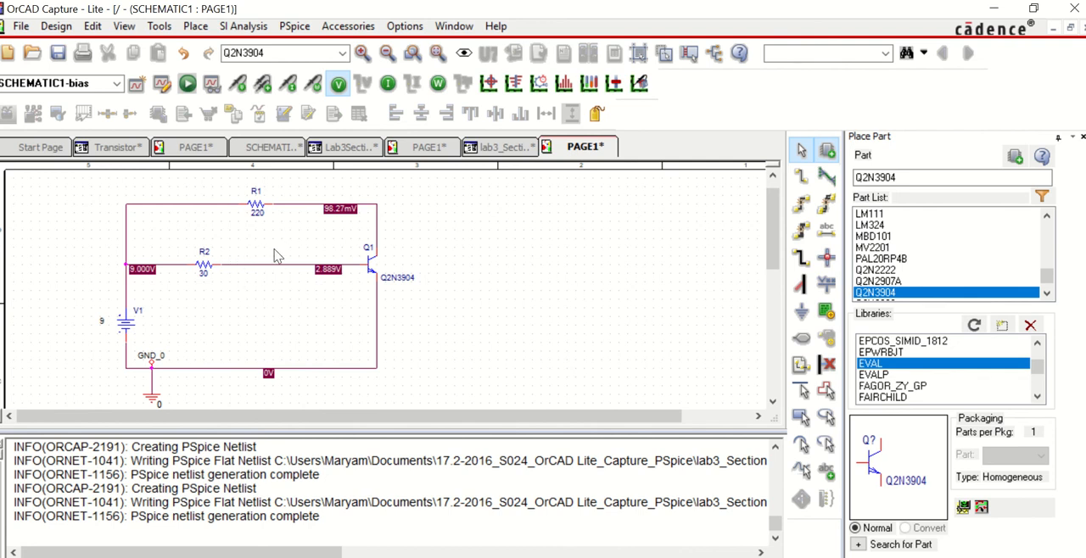
click(338, 83)
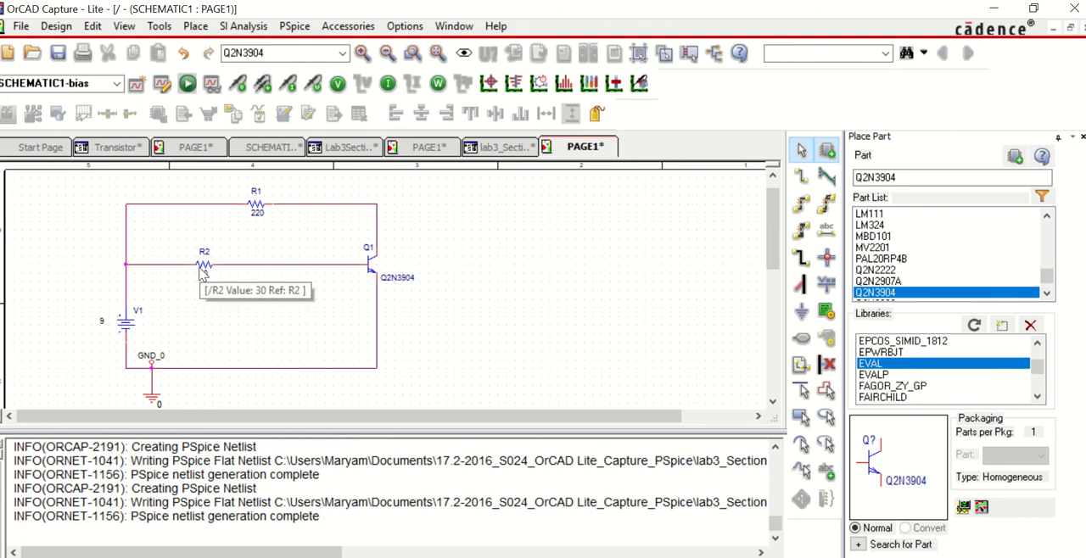
Step: Move R2 close to the base of Q1 and delete the wire connecting it to the V1 branch
drag(208, 270, 289, 264)
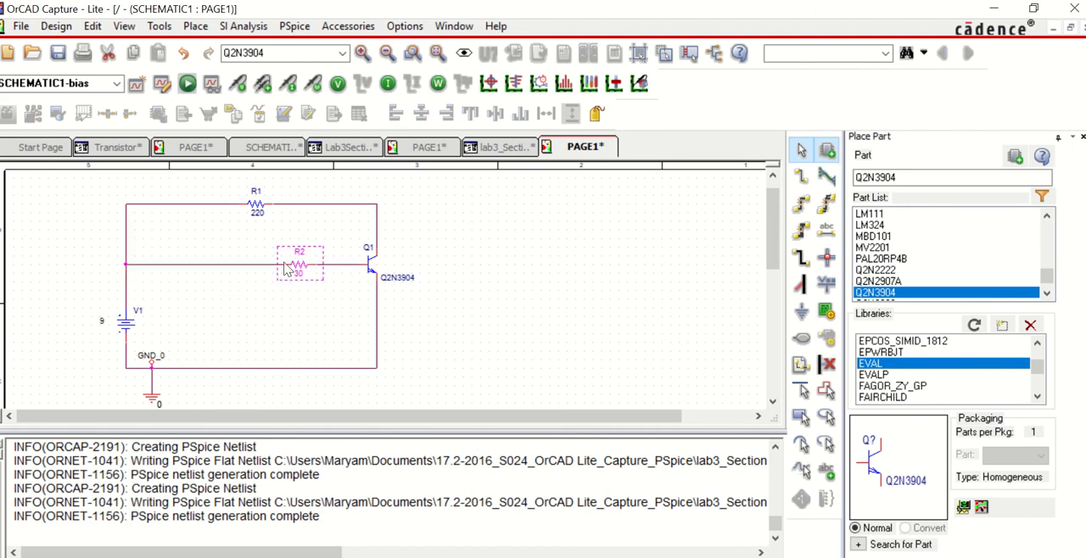
click(192, 265)
key(Delete)
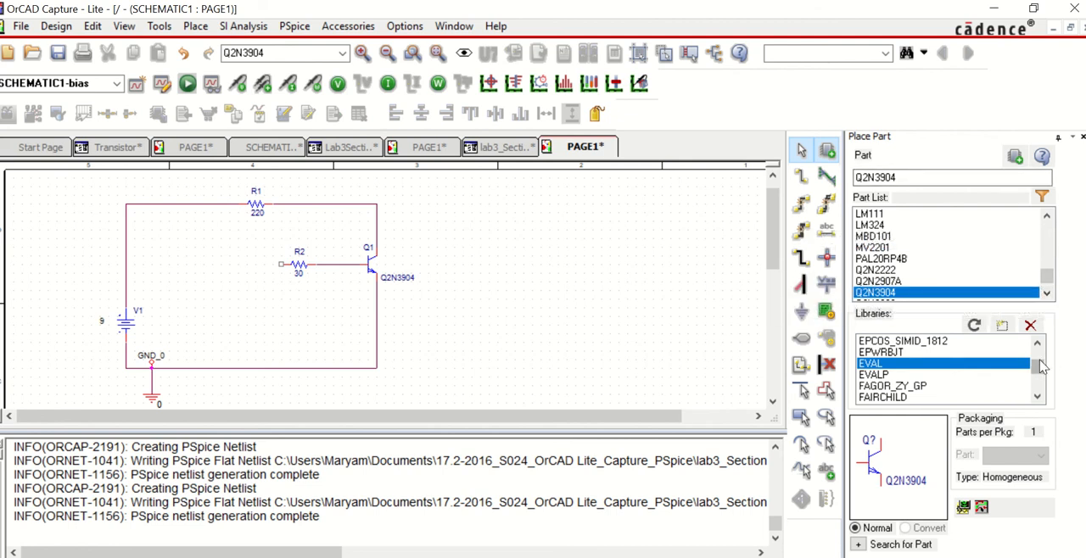
Step: Select the ANL_MISC library as the source for the next part
drag(1042, 366, 1037, 347)
click(1006, 363)
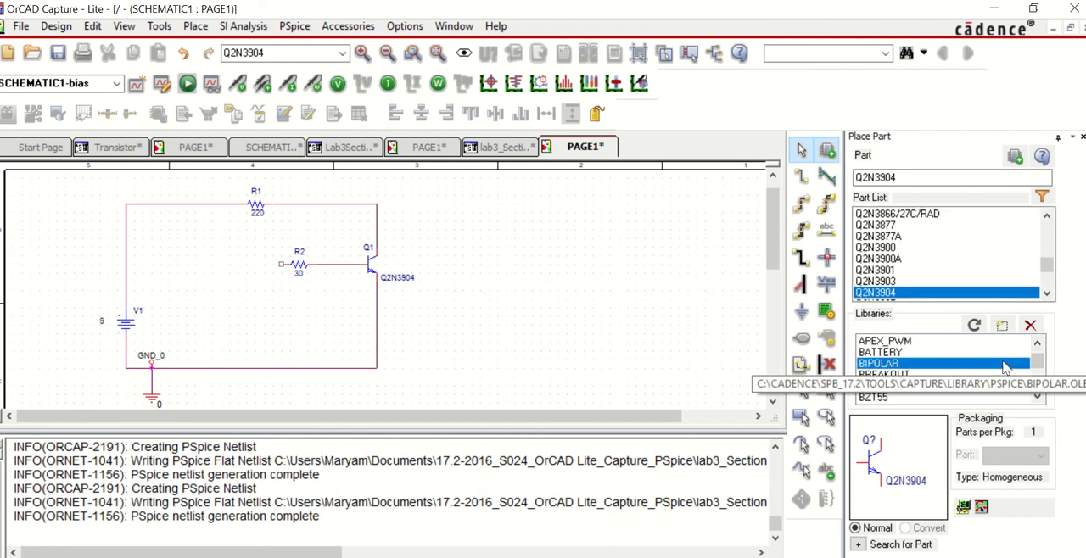
key(a)
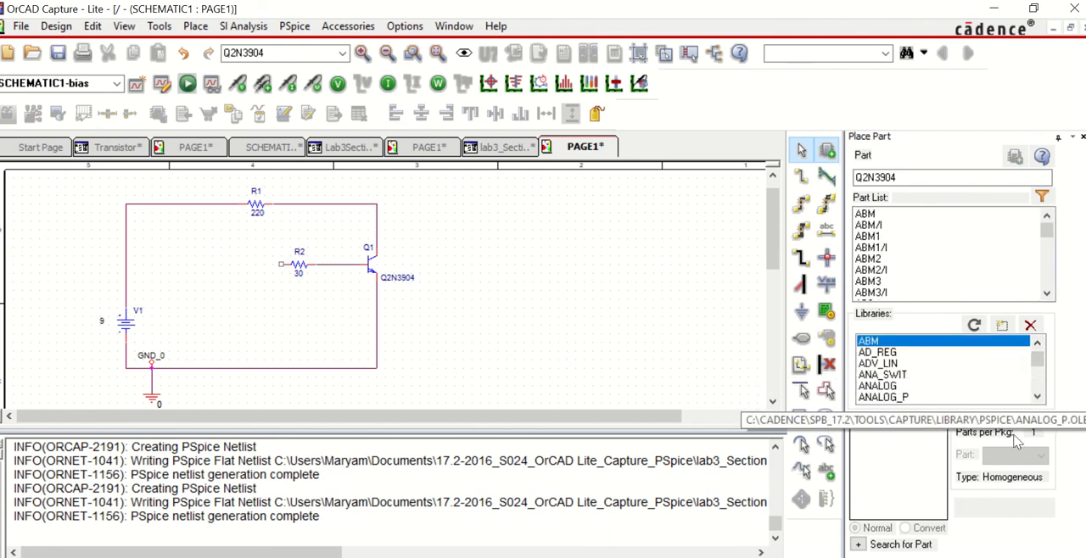
click(1038, 390)
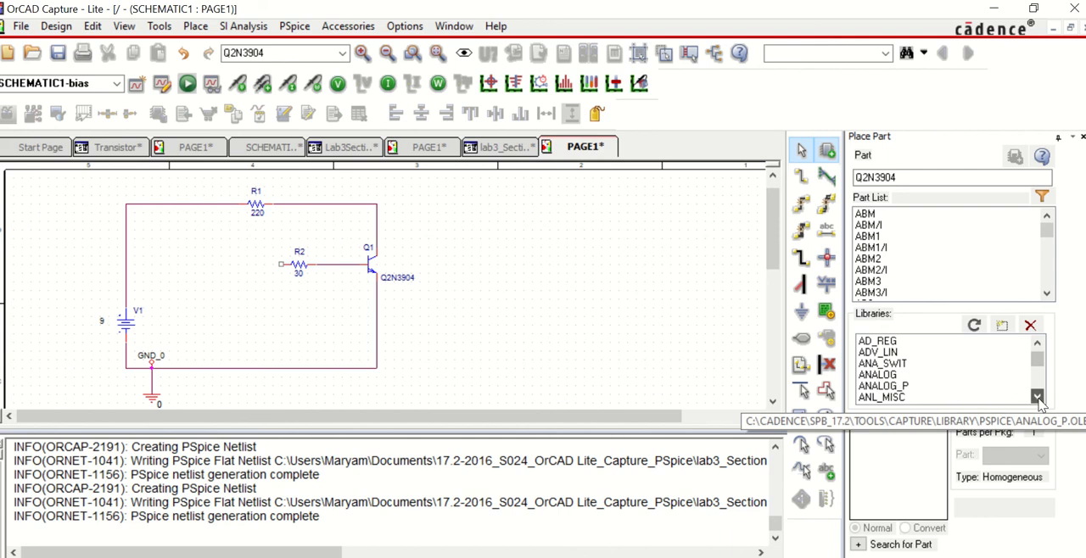
click(1037, 390)
click(887, 386)
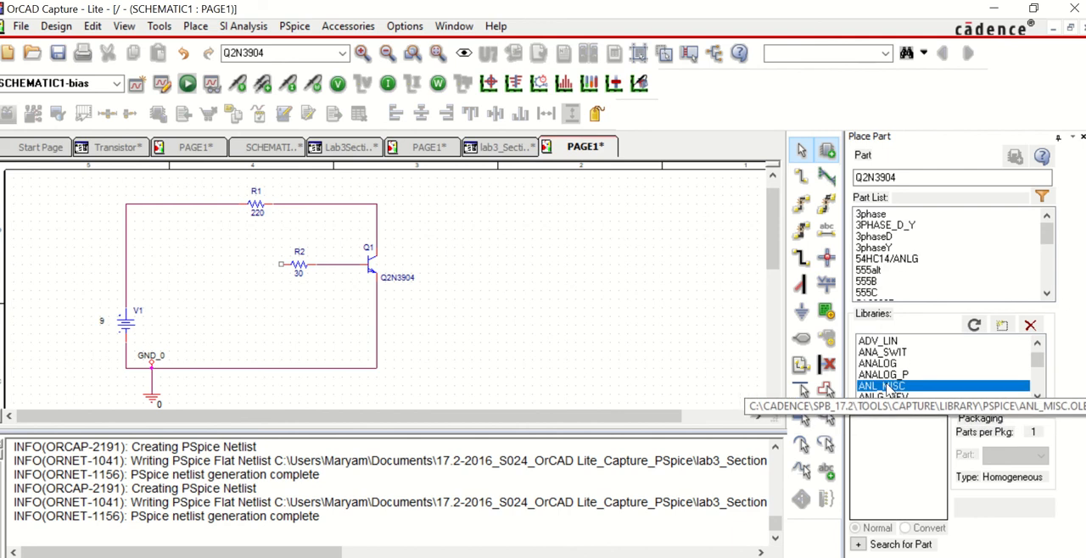
Step: Search the library for "sw", compare the Sw_tOpen and Sw_tClose switches, and select Sw_tClose
double_click(855, 177)
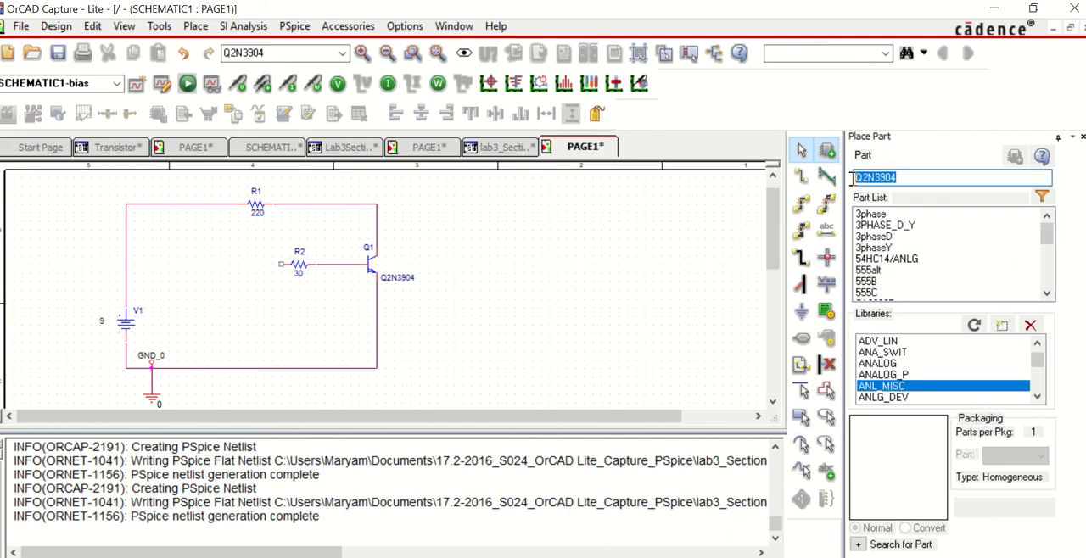
text(sw_tClose)
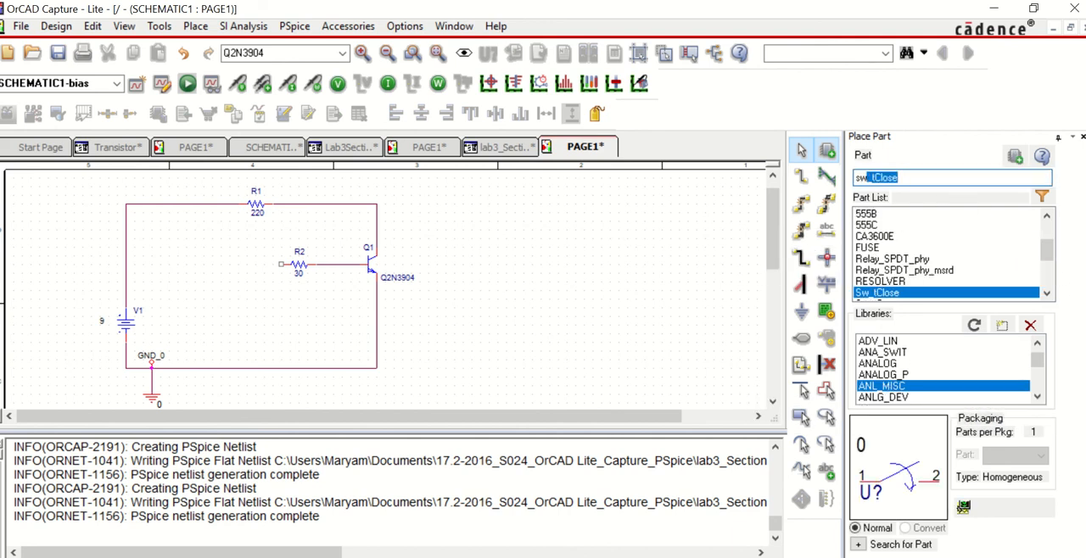
drag(1050, 257, 1049, 263)
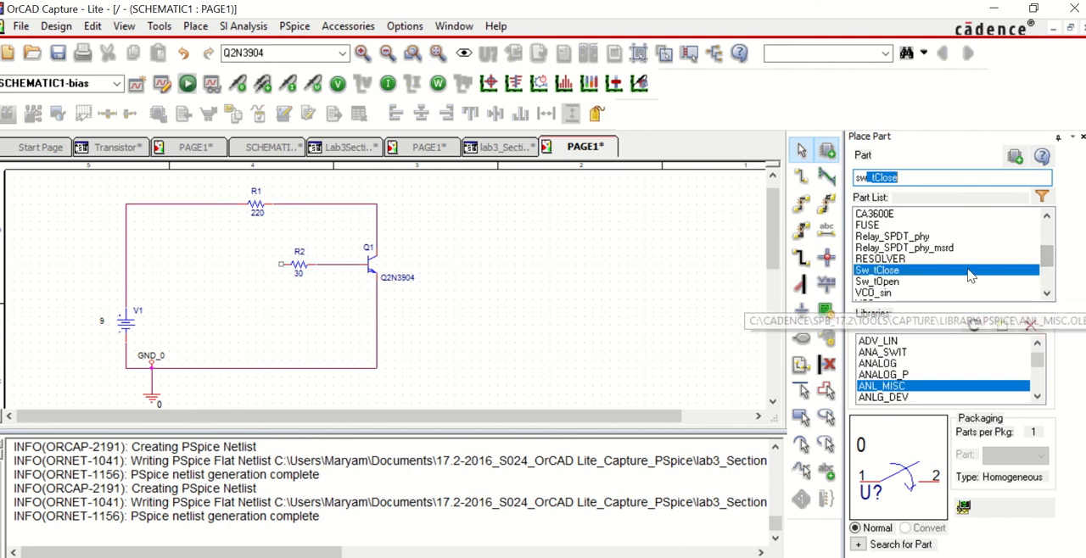
click(932, 282)
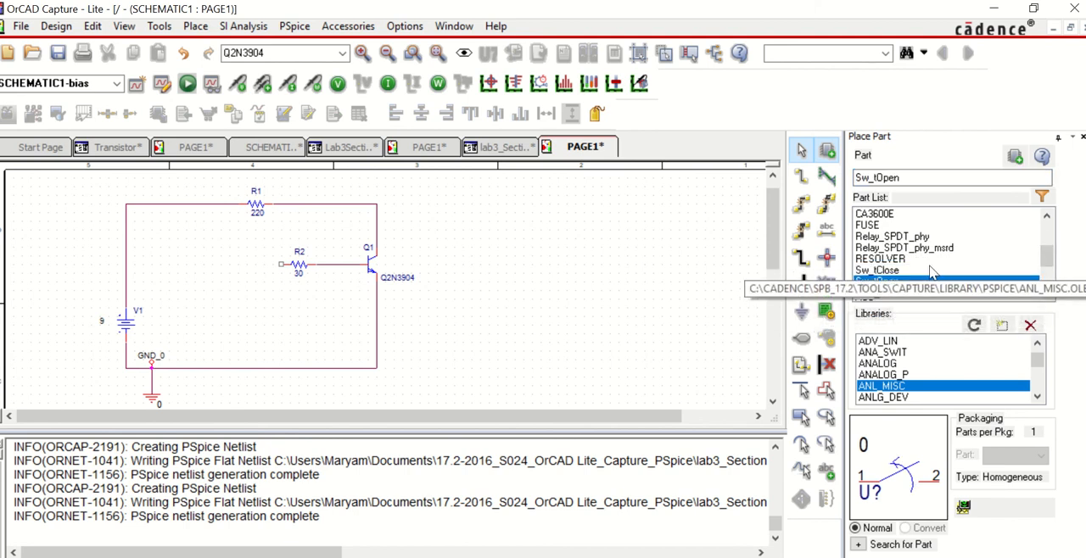
click(930, 271)
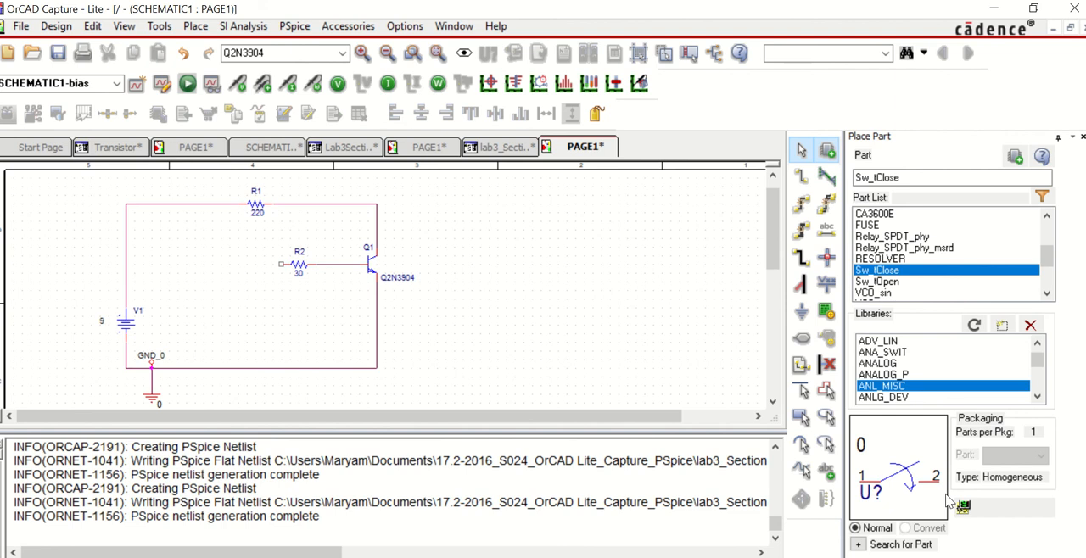
Step: Choose the Sw_tOpen switch instead and place it between the V1 branch and R2, in line with the base of Q1
click(900, 283)
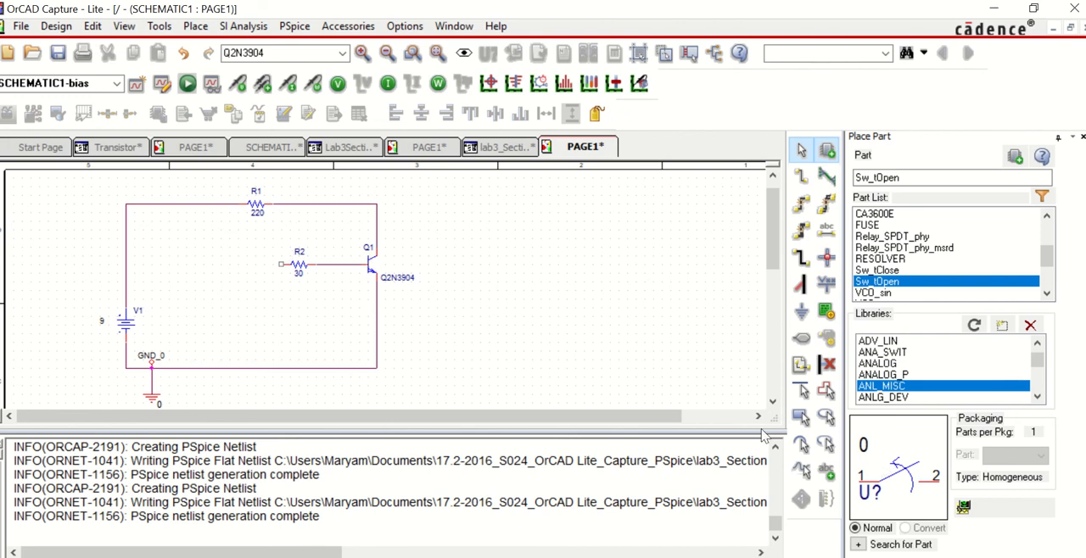
double_click(907, 280)
key(Escape)
click(220, 255)
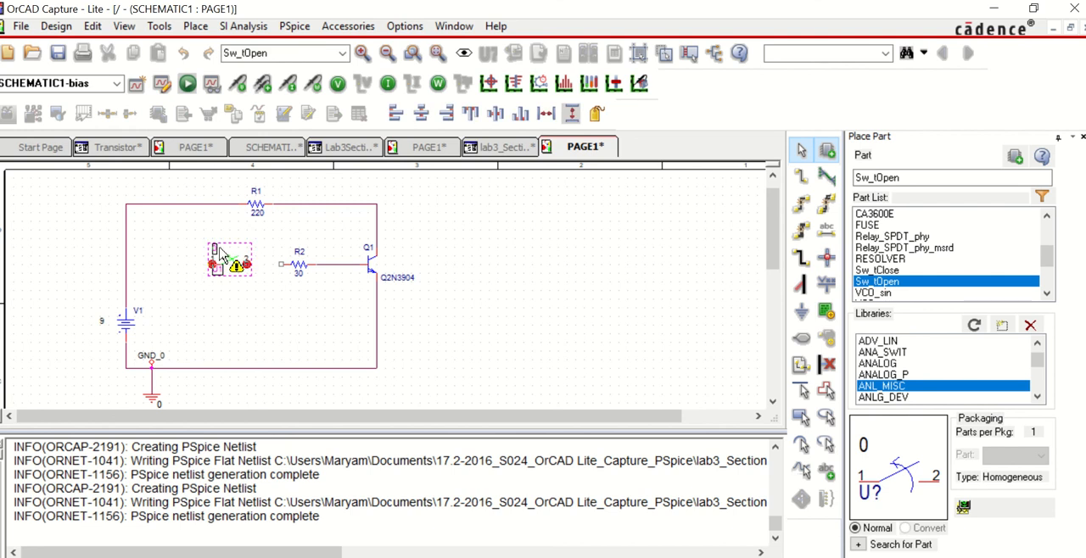
Step: Wire pin 2 of the switch to the free end of R2 and pin 1 to the V1 branch
click(197, 26)
click(216, 135)
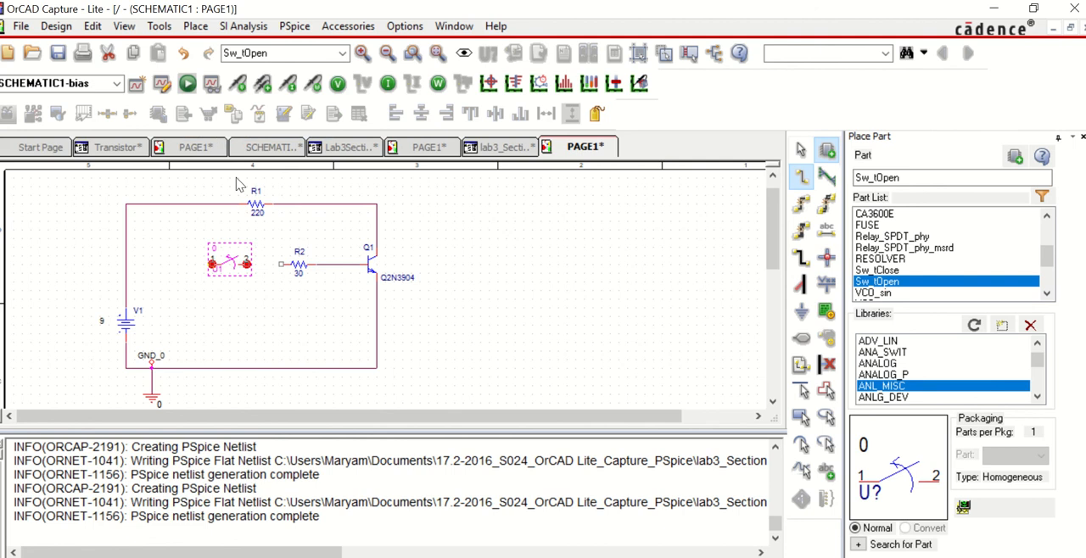
click(246, 263)
click(281, 264)
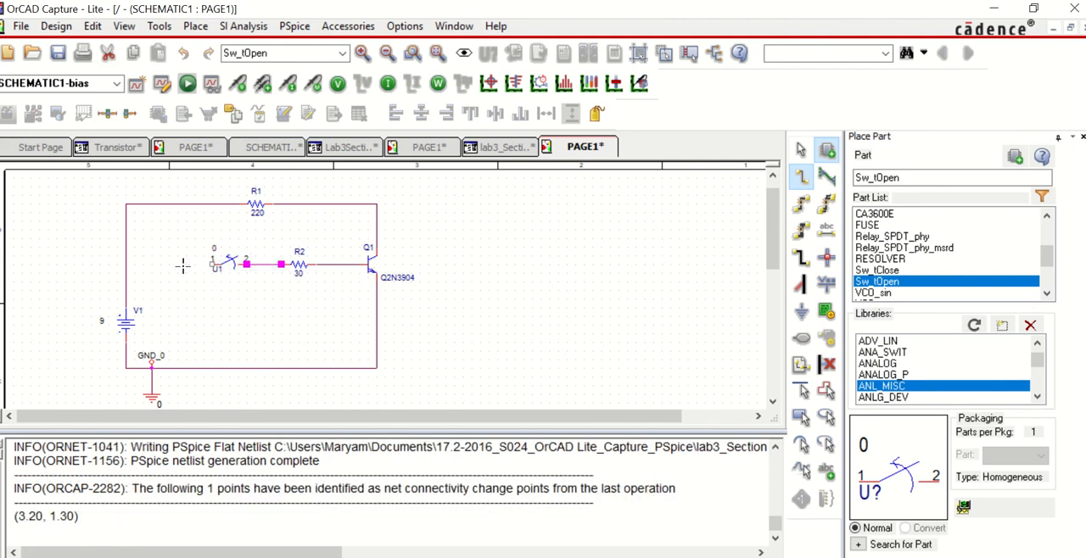
click(213, 266)
click(125, 264)
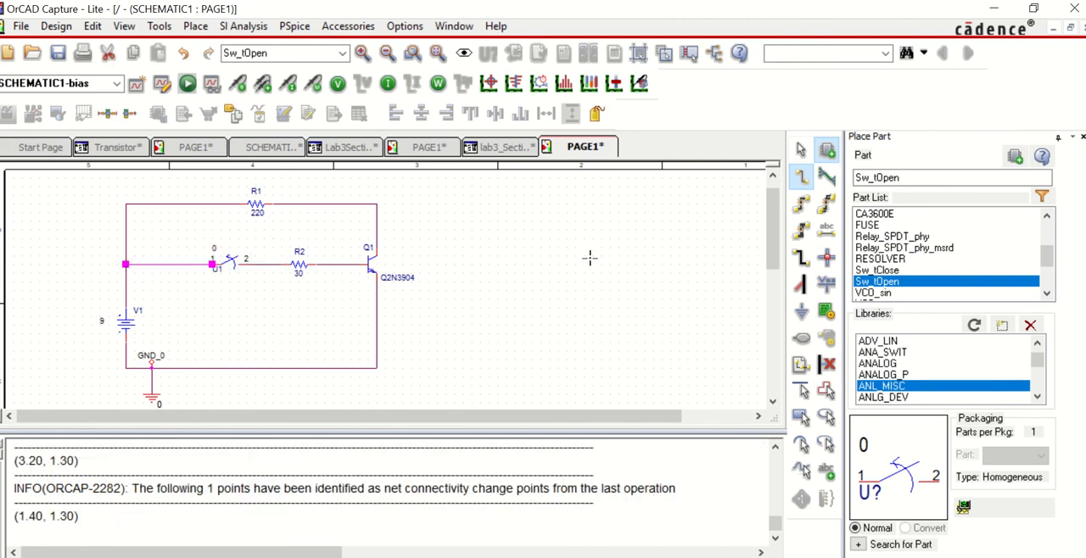
key(Escape)
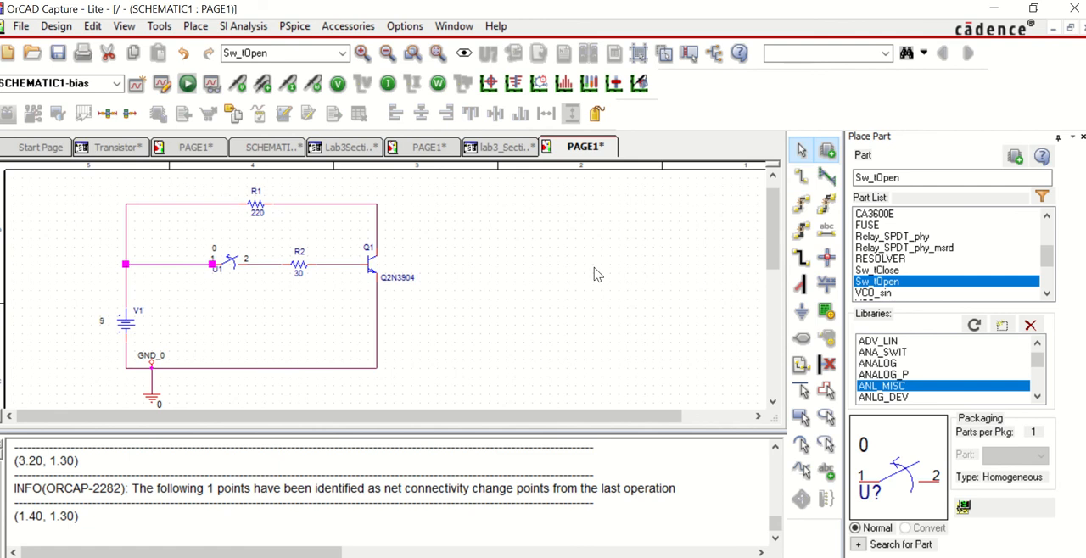
click(526, 313)
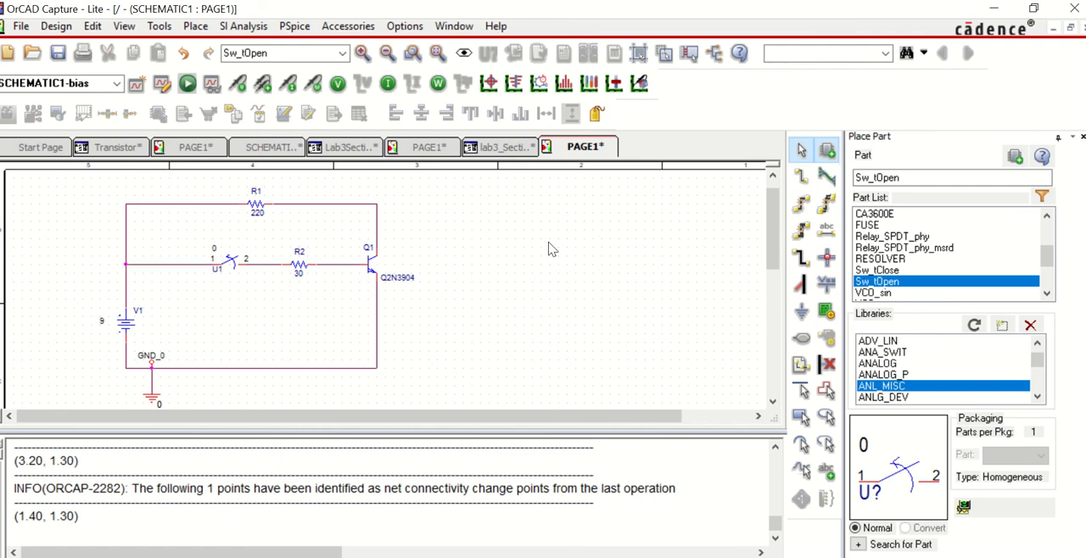
Step: Open the switch's properties, examine its TOPEN and TTRAN values, and return to the schematic
double_click(230, 269)
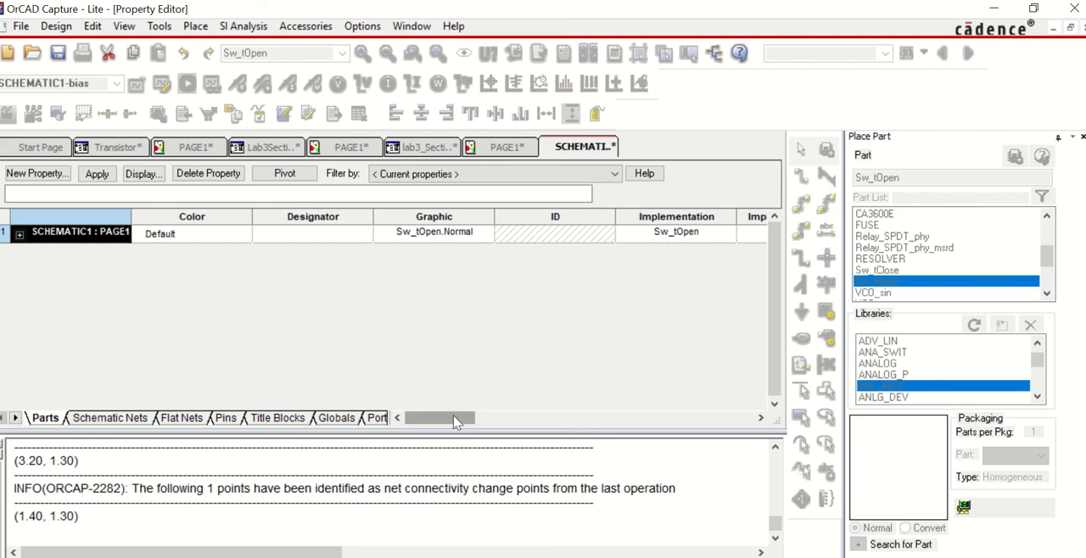
drag(454, 422, 704, 431)
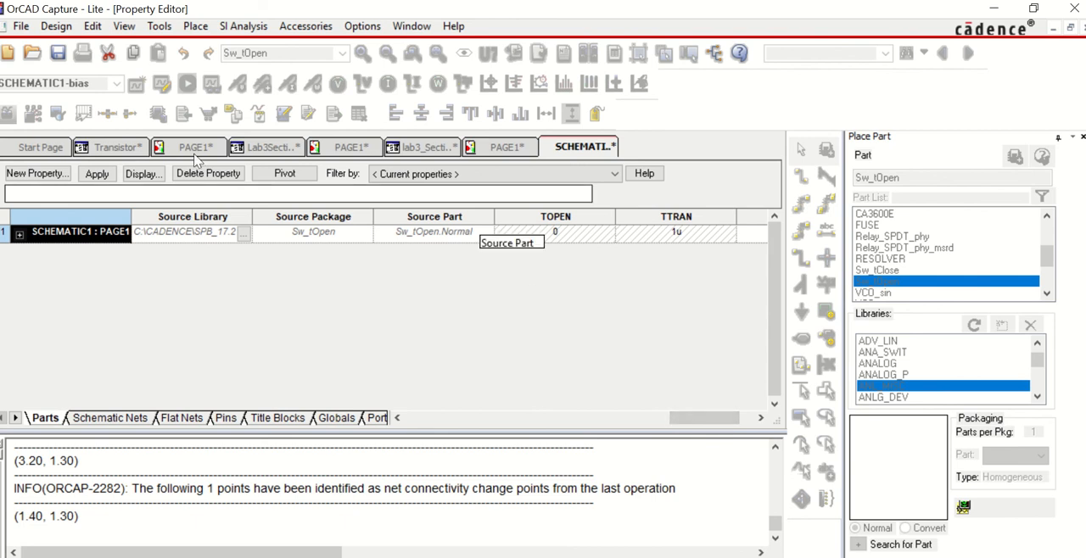
click(506, 147)
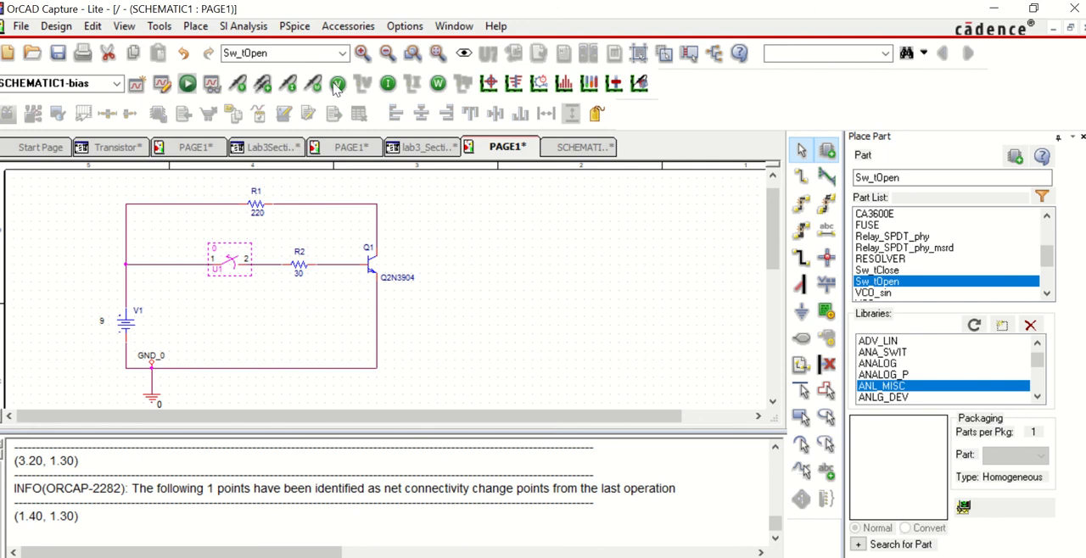
Step: Place a current marker on the collector pin of Q1
click(290, 85)
click(378, 244)
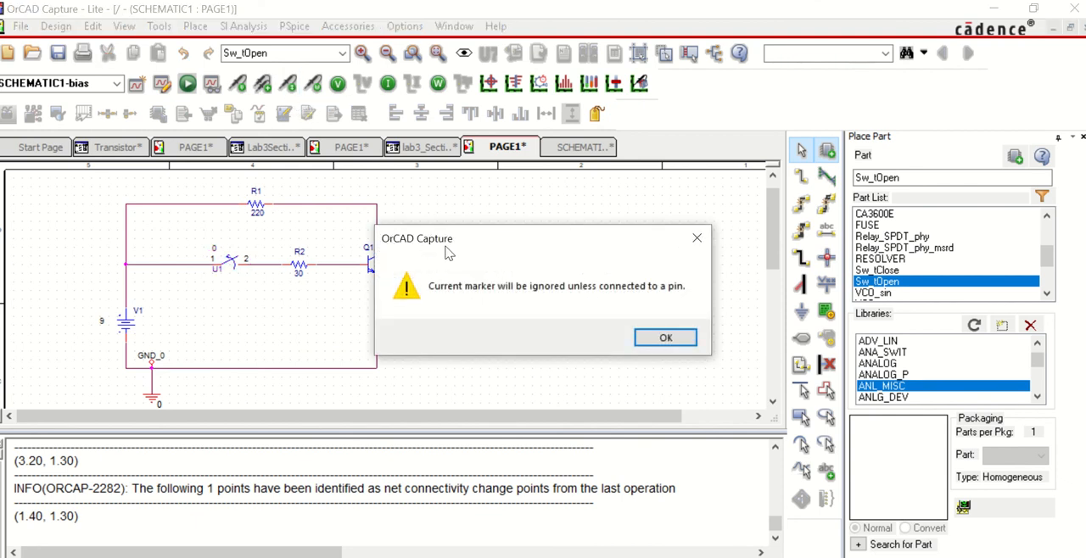
click(676, 341)
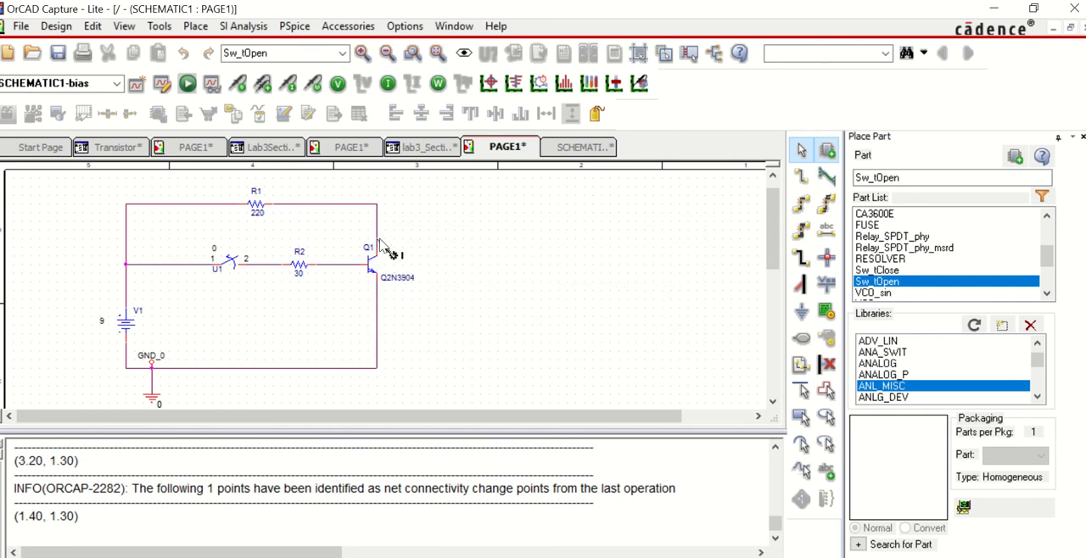
click(378, 243)
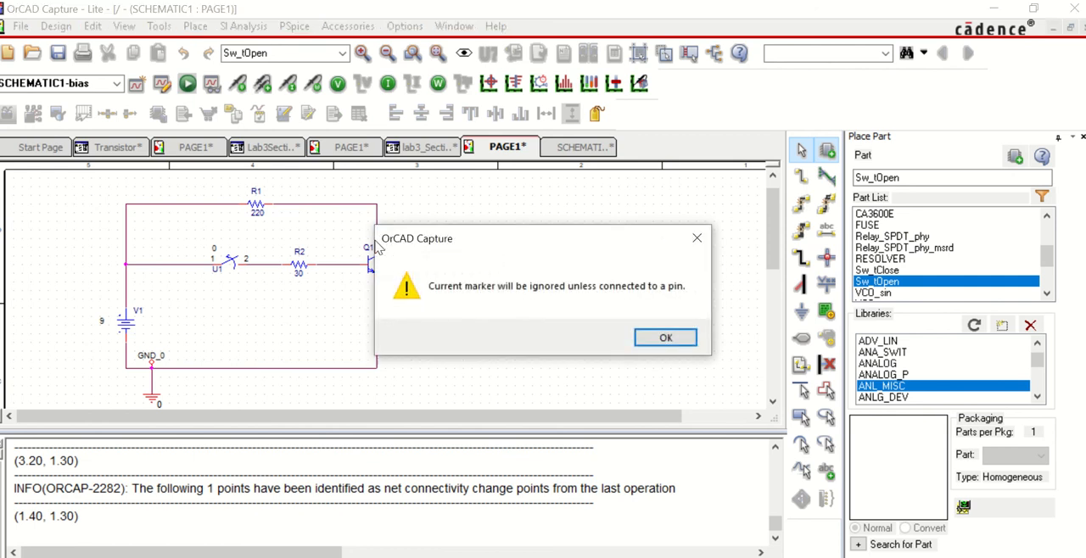
click(645, 338)
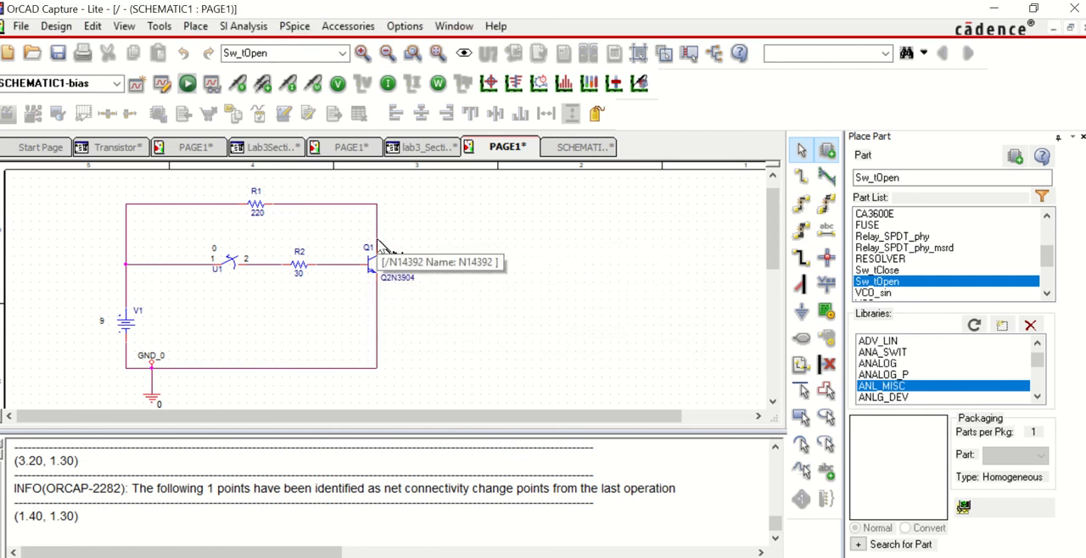
click(378, 245)
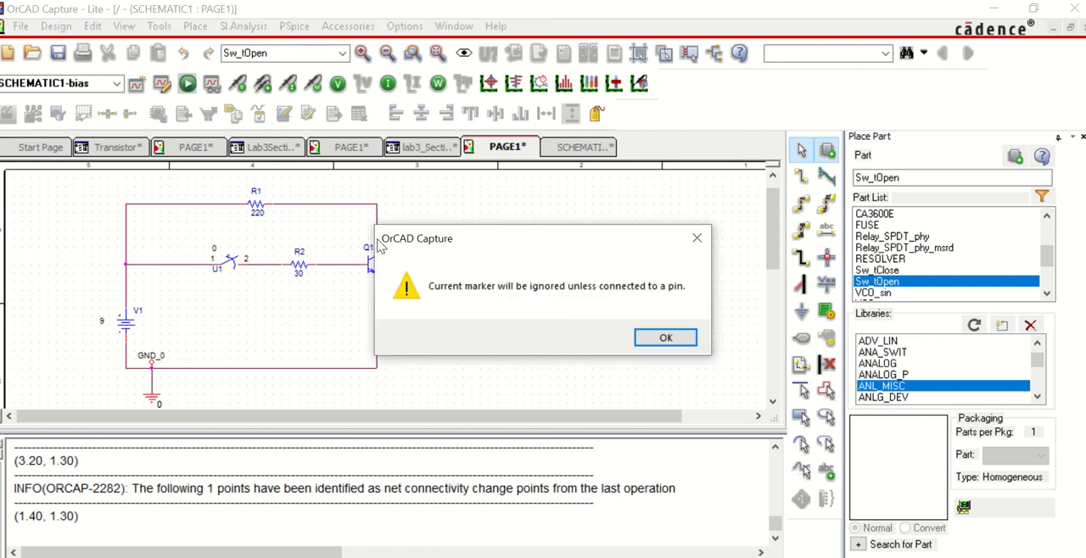
click(652, 339)
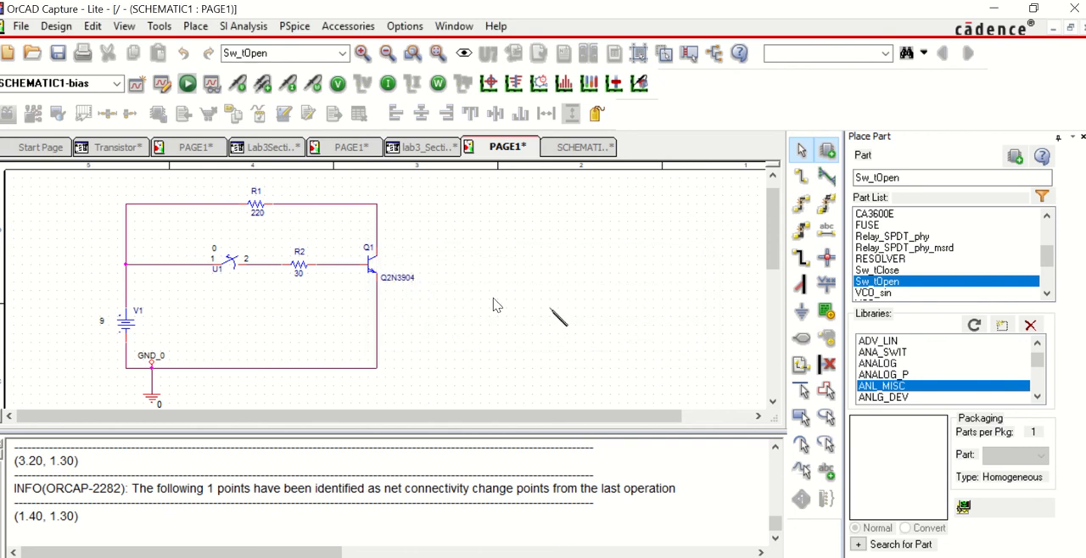
click(379, 246)
click(650, 338)
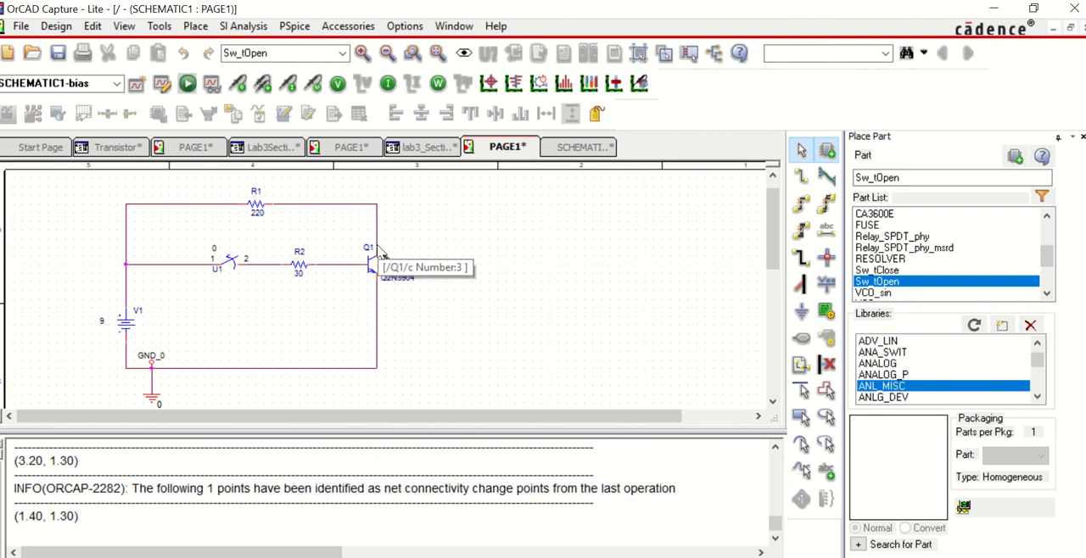
click(378, 251)
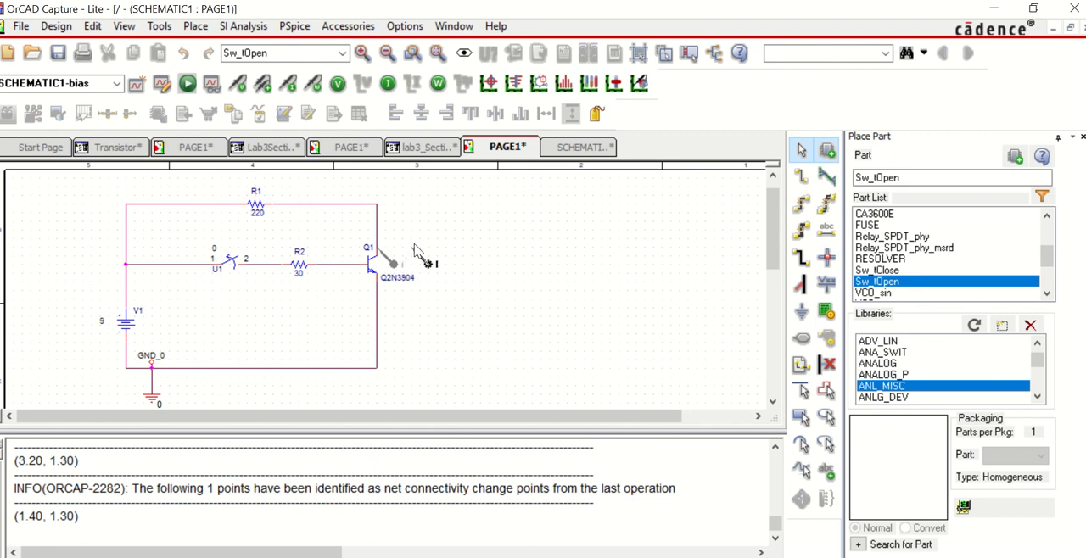
key(Escape)
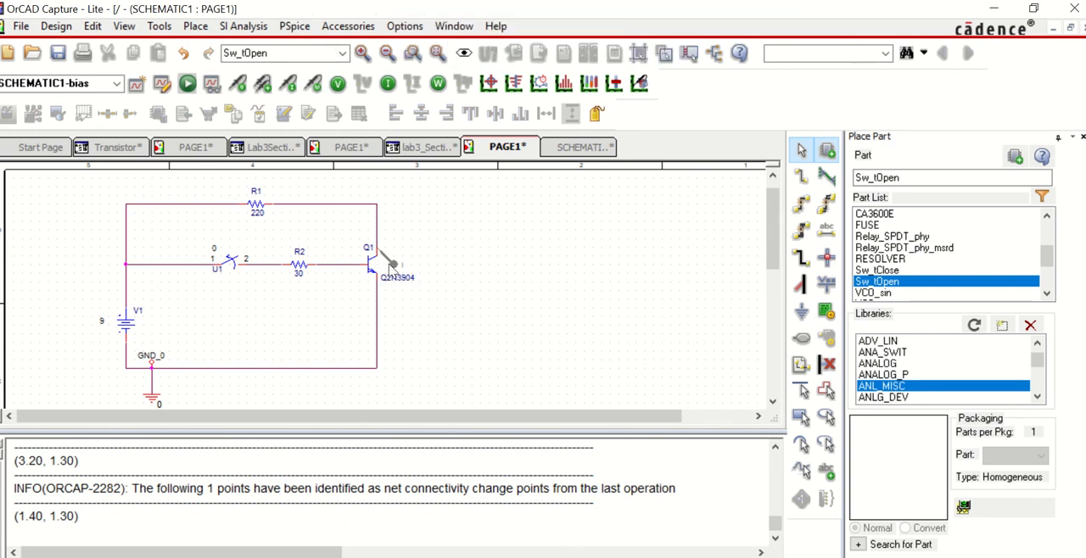
Step: Create a simulation profile named Transistor_switch with a time-domain transient analysis running to 500 ms
click(297, 28)
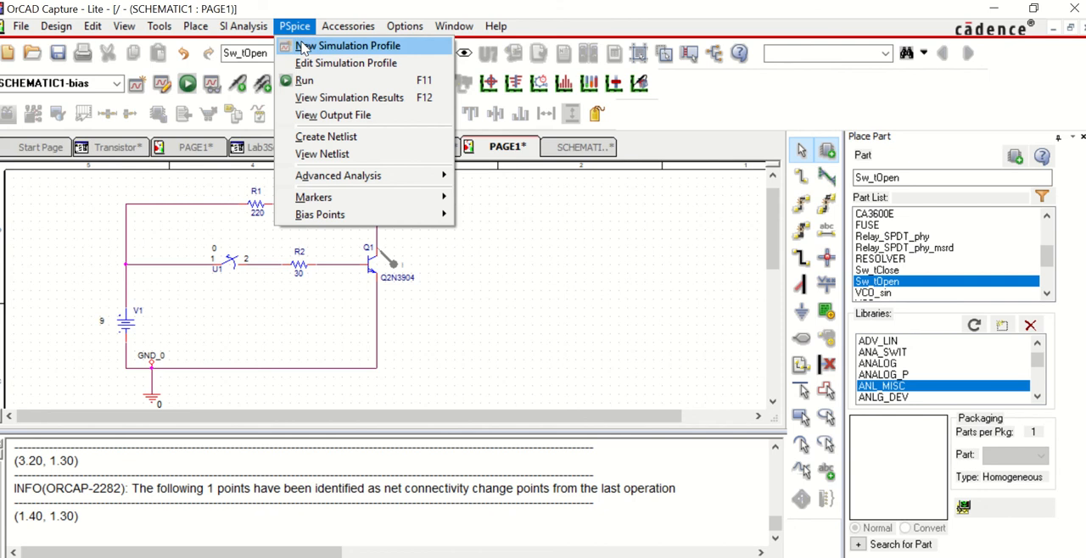
click(303, 47)
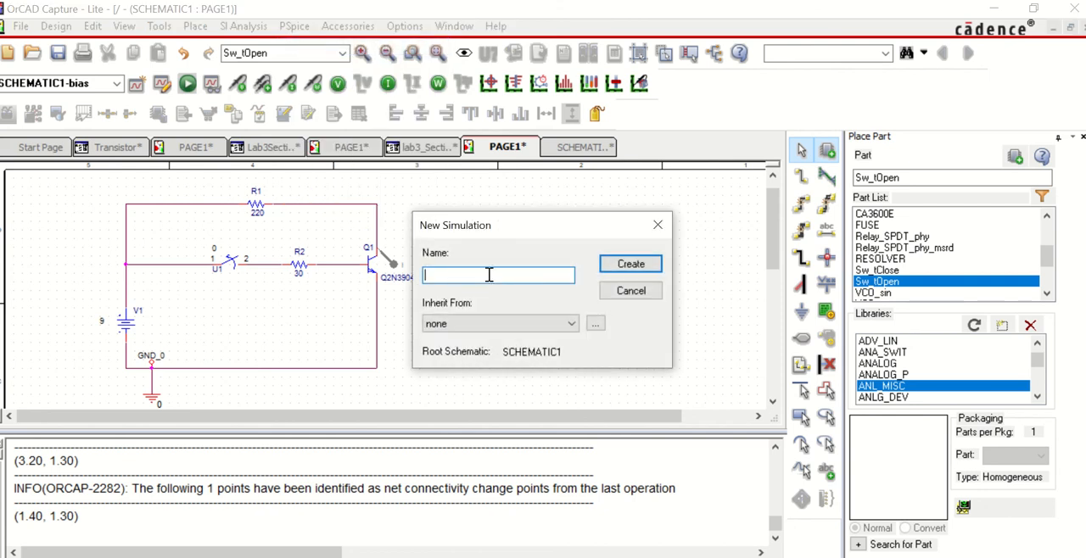
text(Transistor_switch)
click(630, 264)
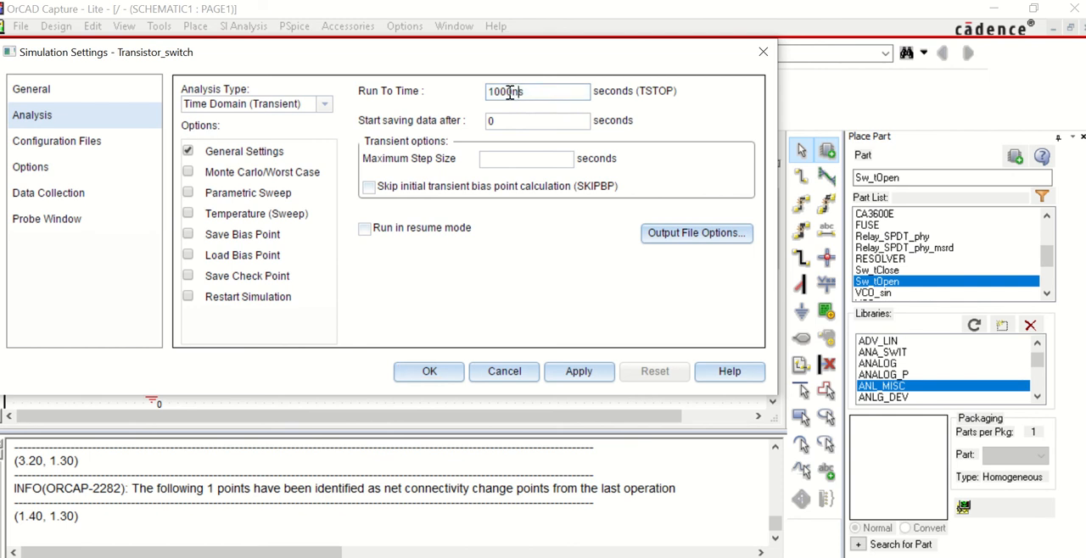
drag(520, 92, 478, 113)
text(0.5s)
click(430, 373)
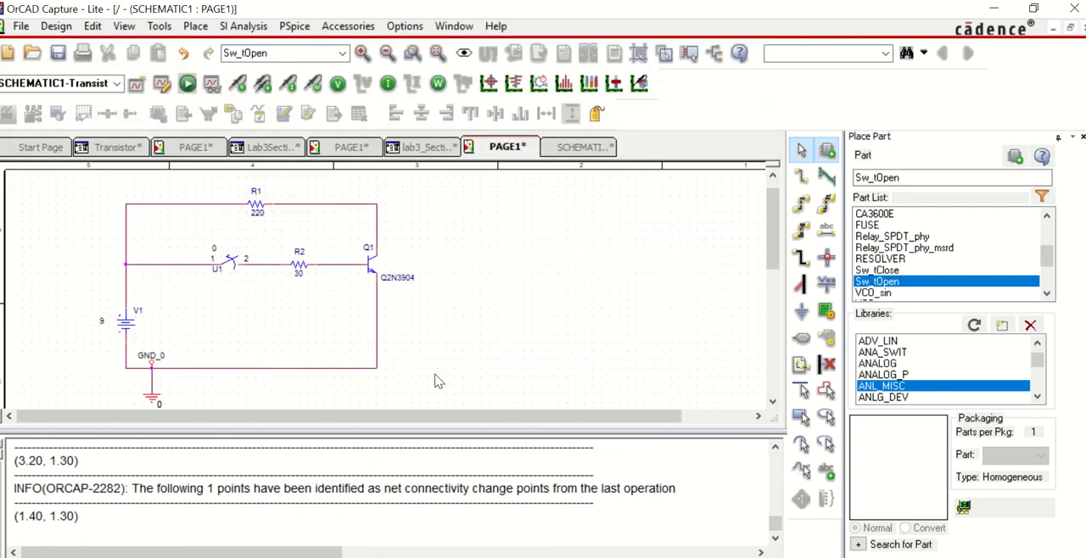
Step: Run the Transistor_switch simulation, then return to the schematic and attach a current marker to Q1's collector pin
click(187, 83)
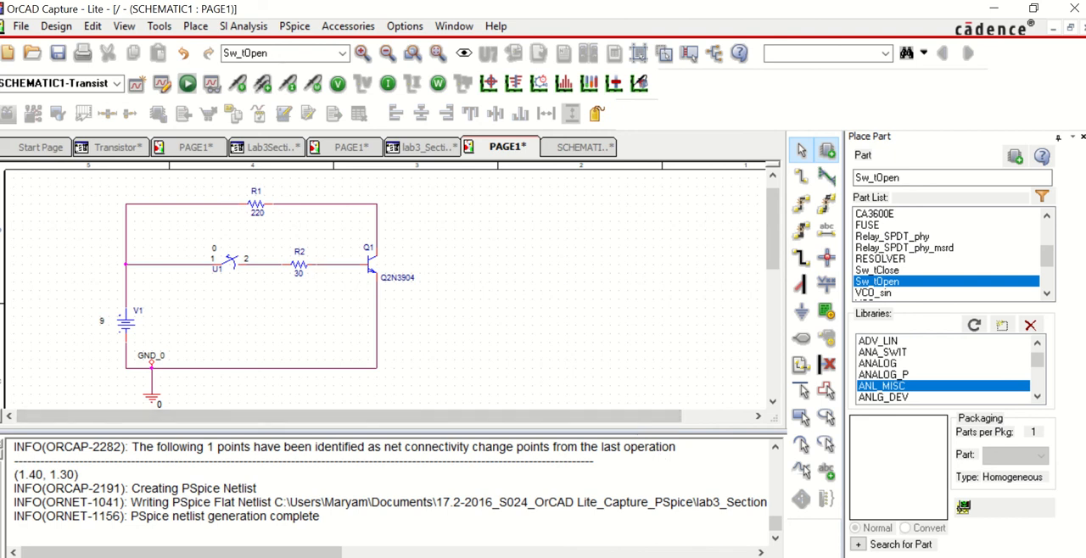
key(alt+Tab)
click(378, 251)
key(Escape)
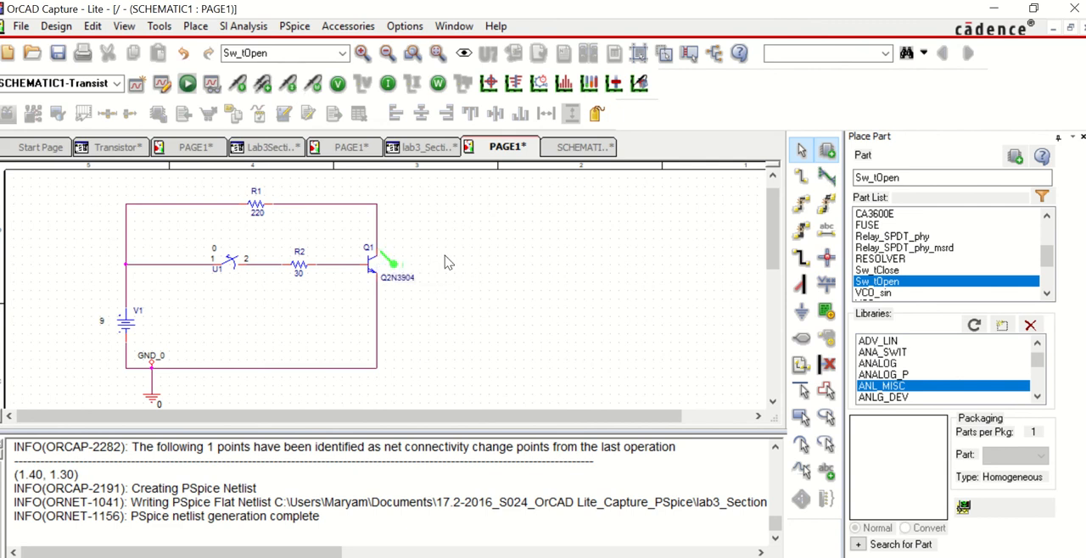
Step: Rerun the simulation, examine the plot of Q1's collector current over time, and return to the schematic
click(187, 83)
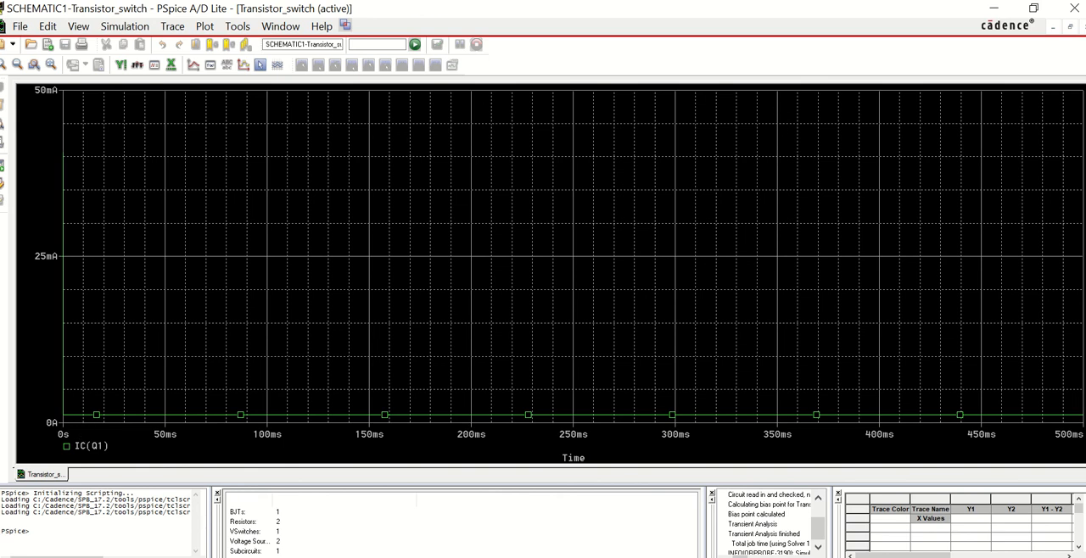
key(alt+Tab)
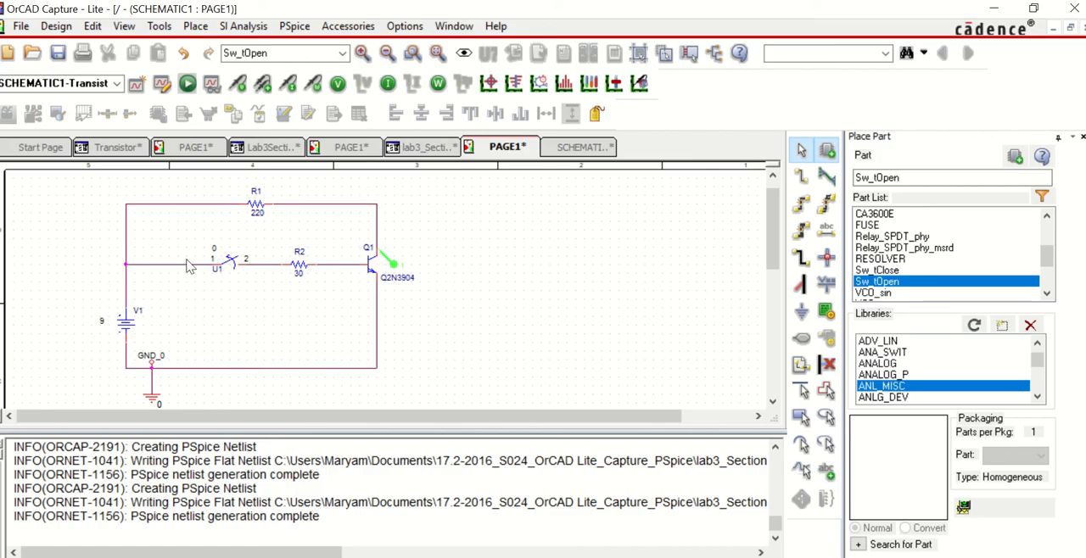